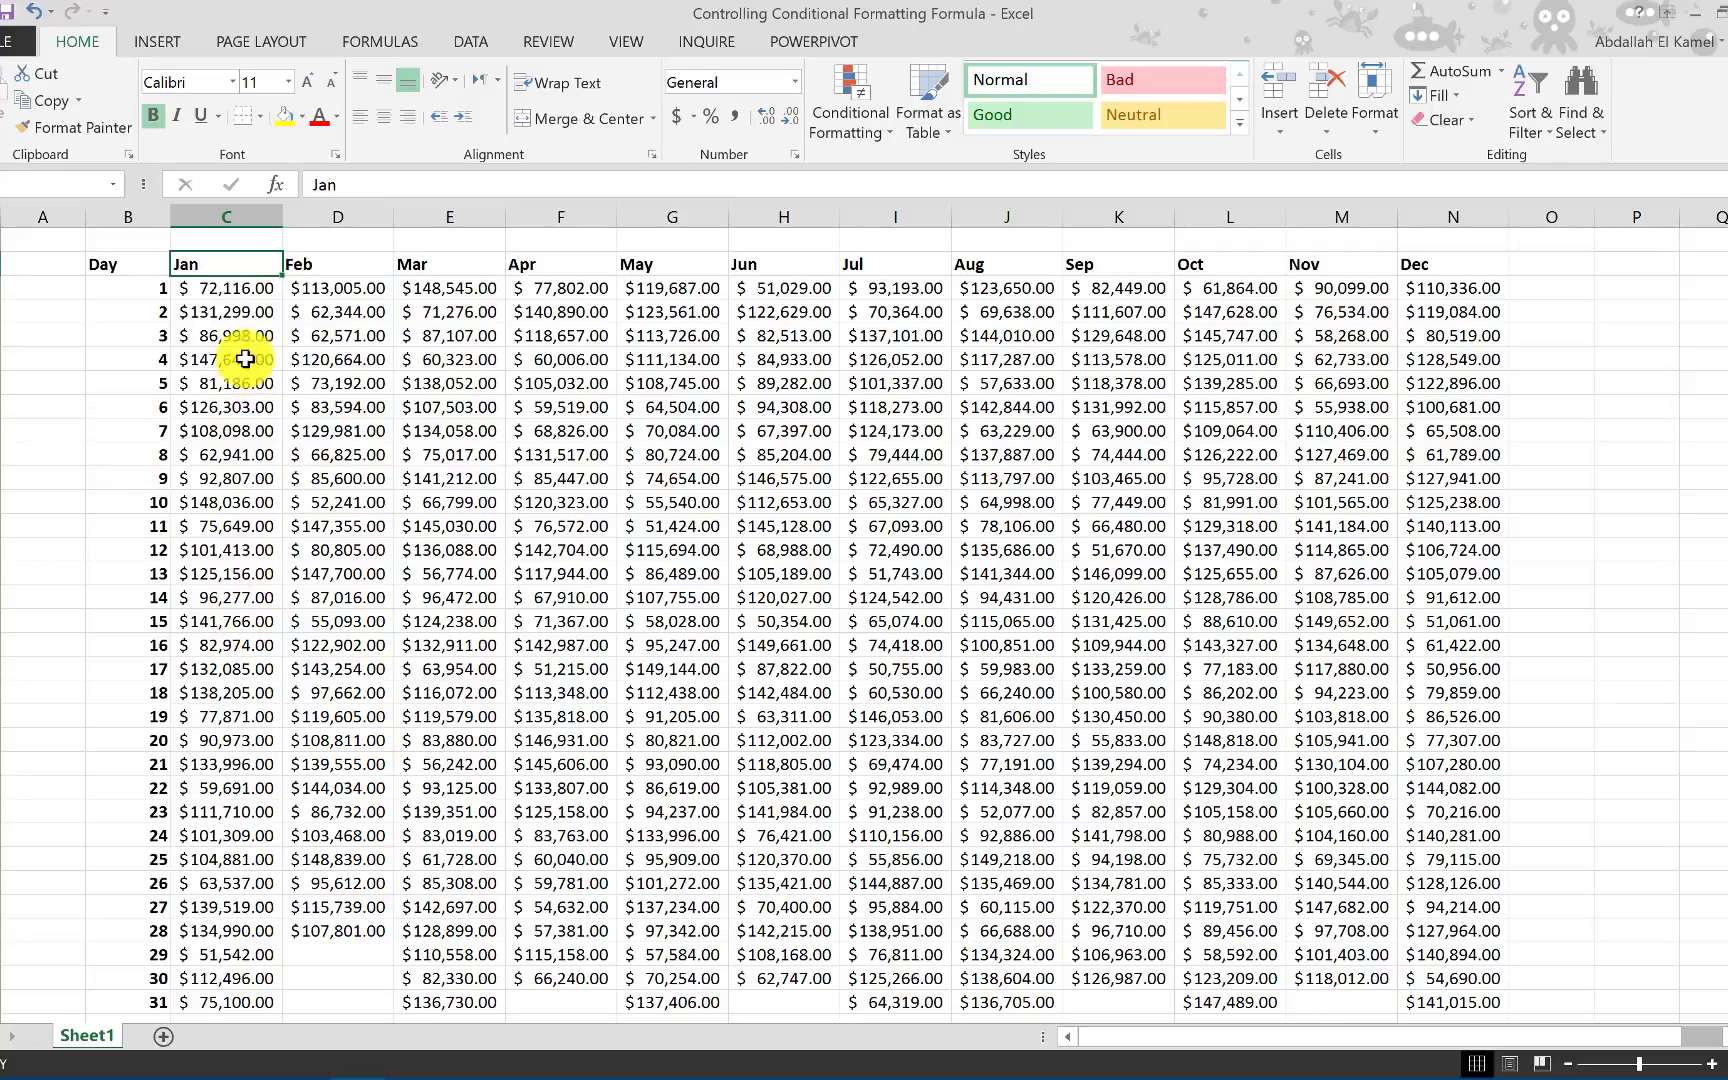
# Point out the Jan values and the Feb value $147,700.00 in D13
pyautogui.moveTo(239, 289); pyautogui.dragTo(231, 1040)
pyautogui.click(237, 596)
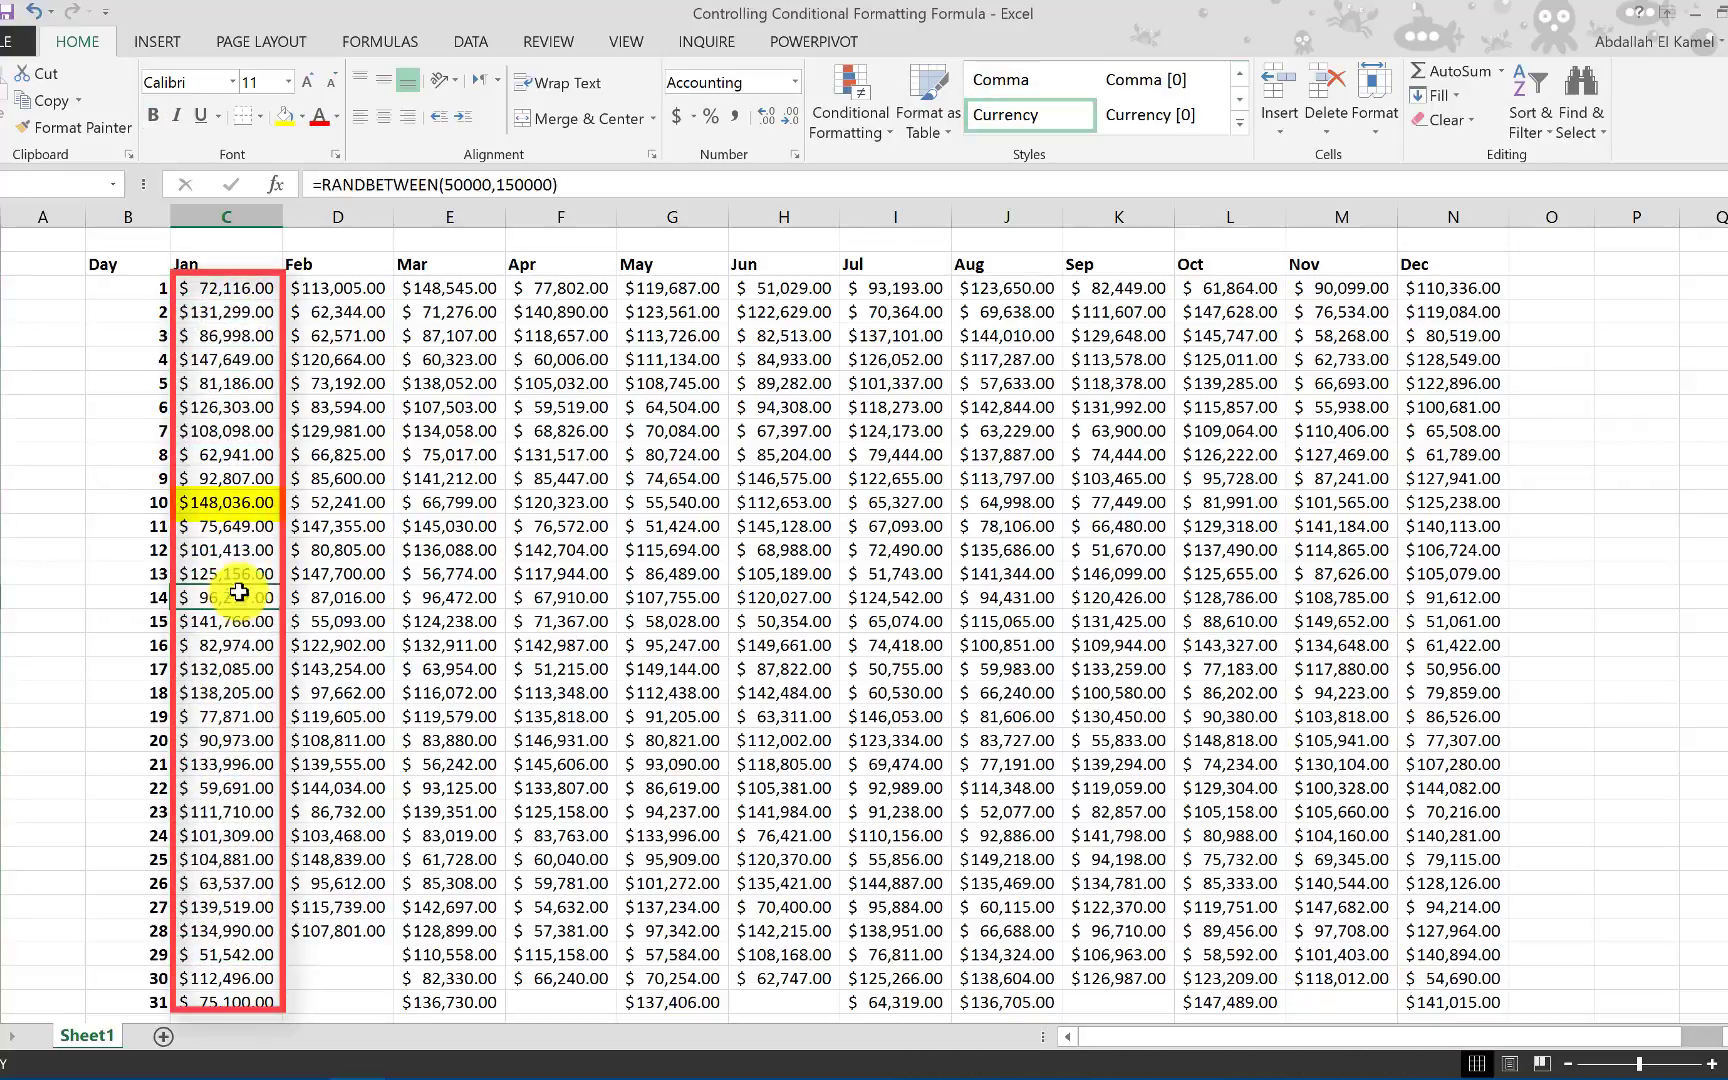
pyautogui.click(339, 568)
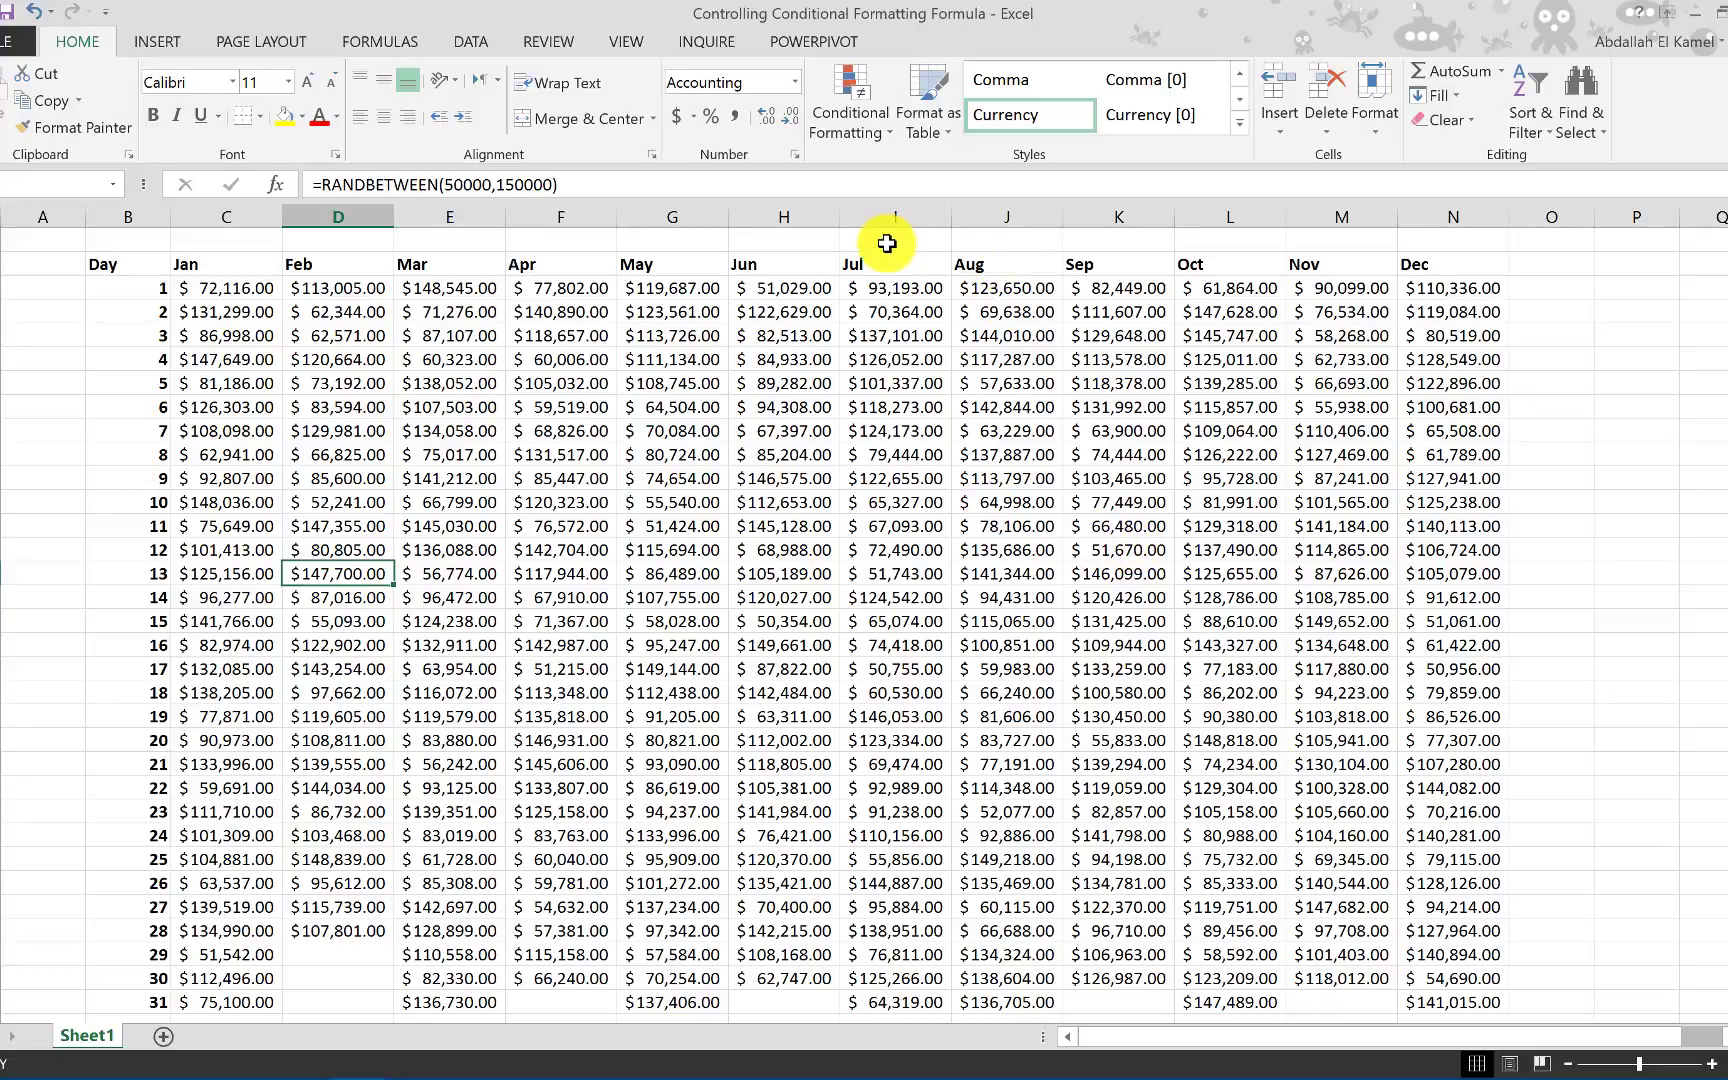
# Select C3:N33 and start a new conditional formatting rule that uses a formula
pyautogui.moveTo(235, 288)
pyautogui.mouseDown()
pyautogui.moveTo(941, 648)
pyautogui.moveTo(1358, 962)
pyautogui.moveTo(1435, 995)
pyautogui.mouseUp()
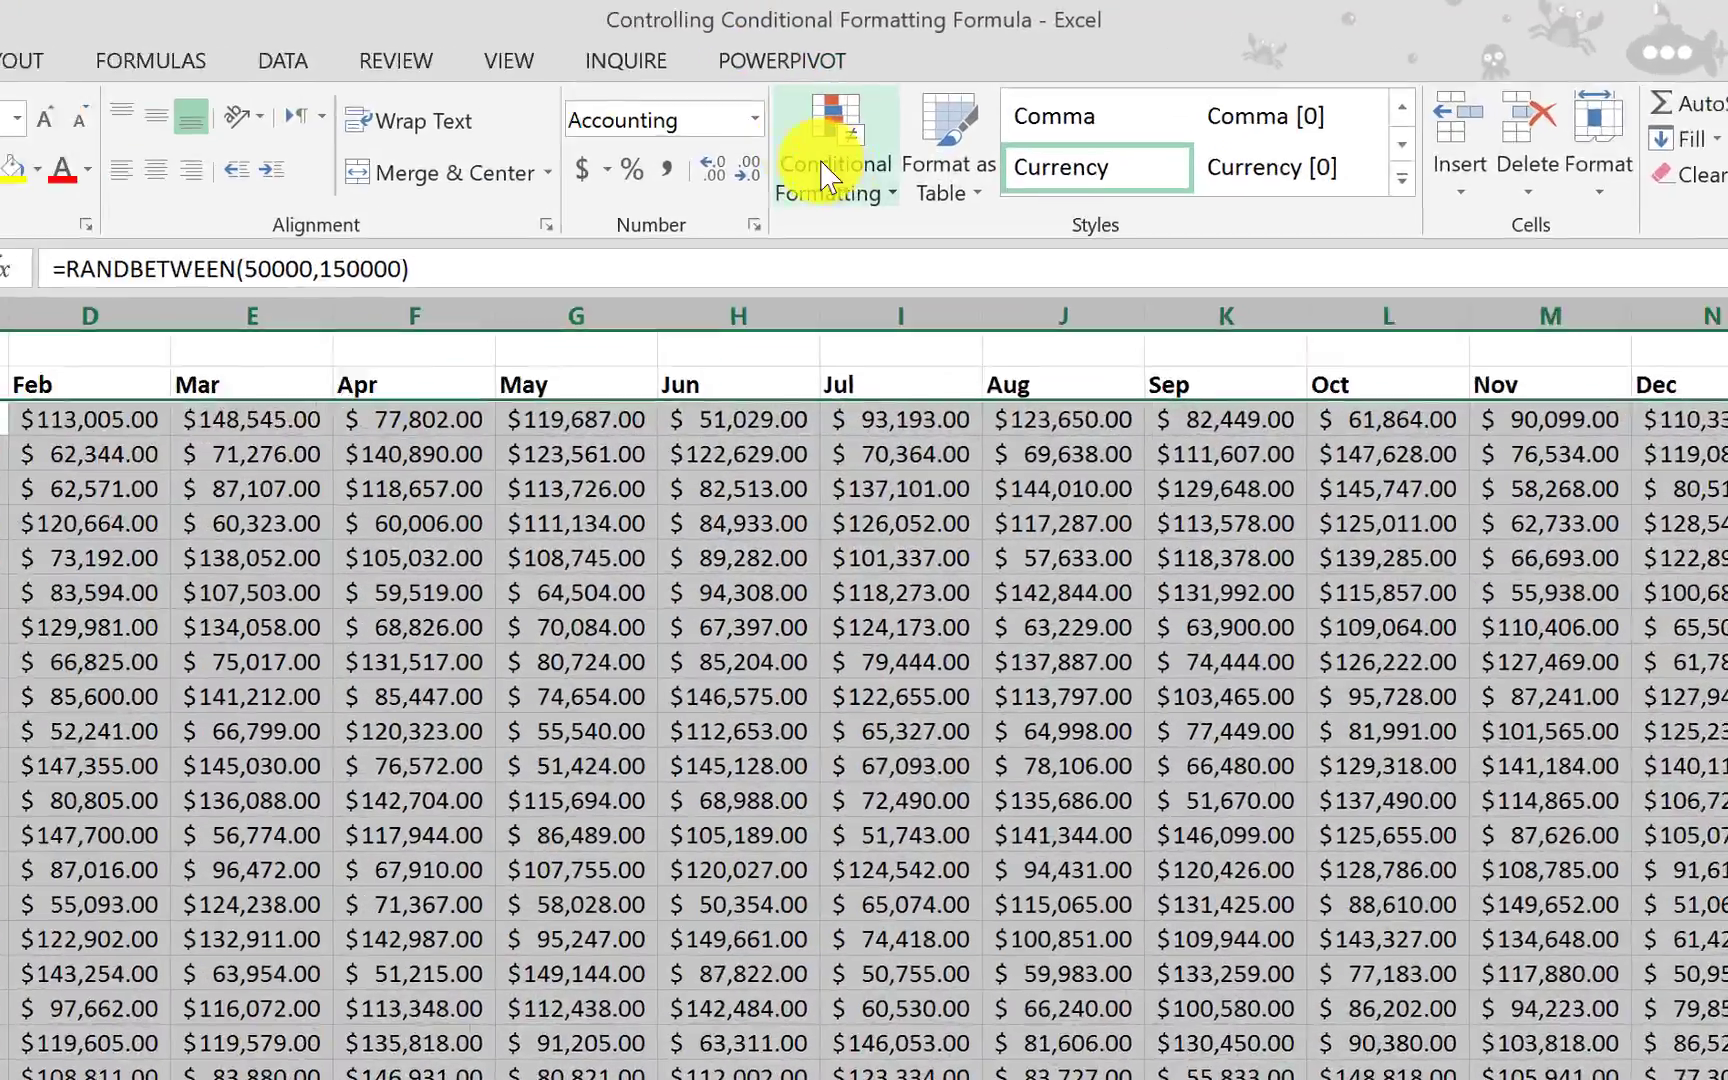
pyautogui.click(852, 118)
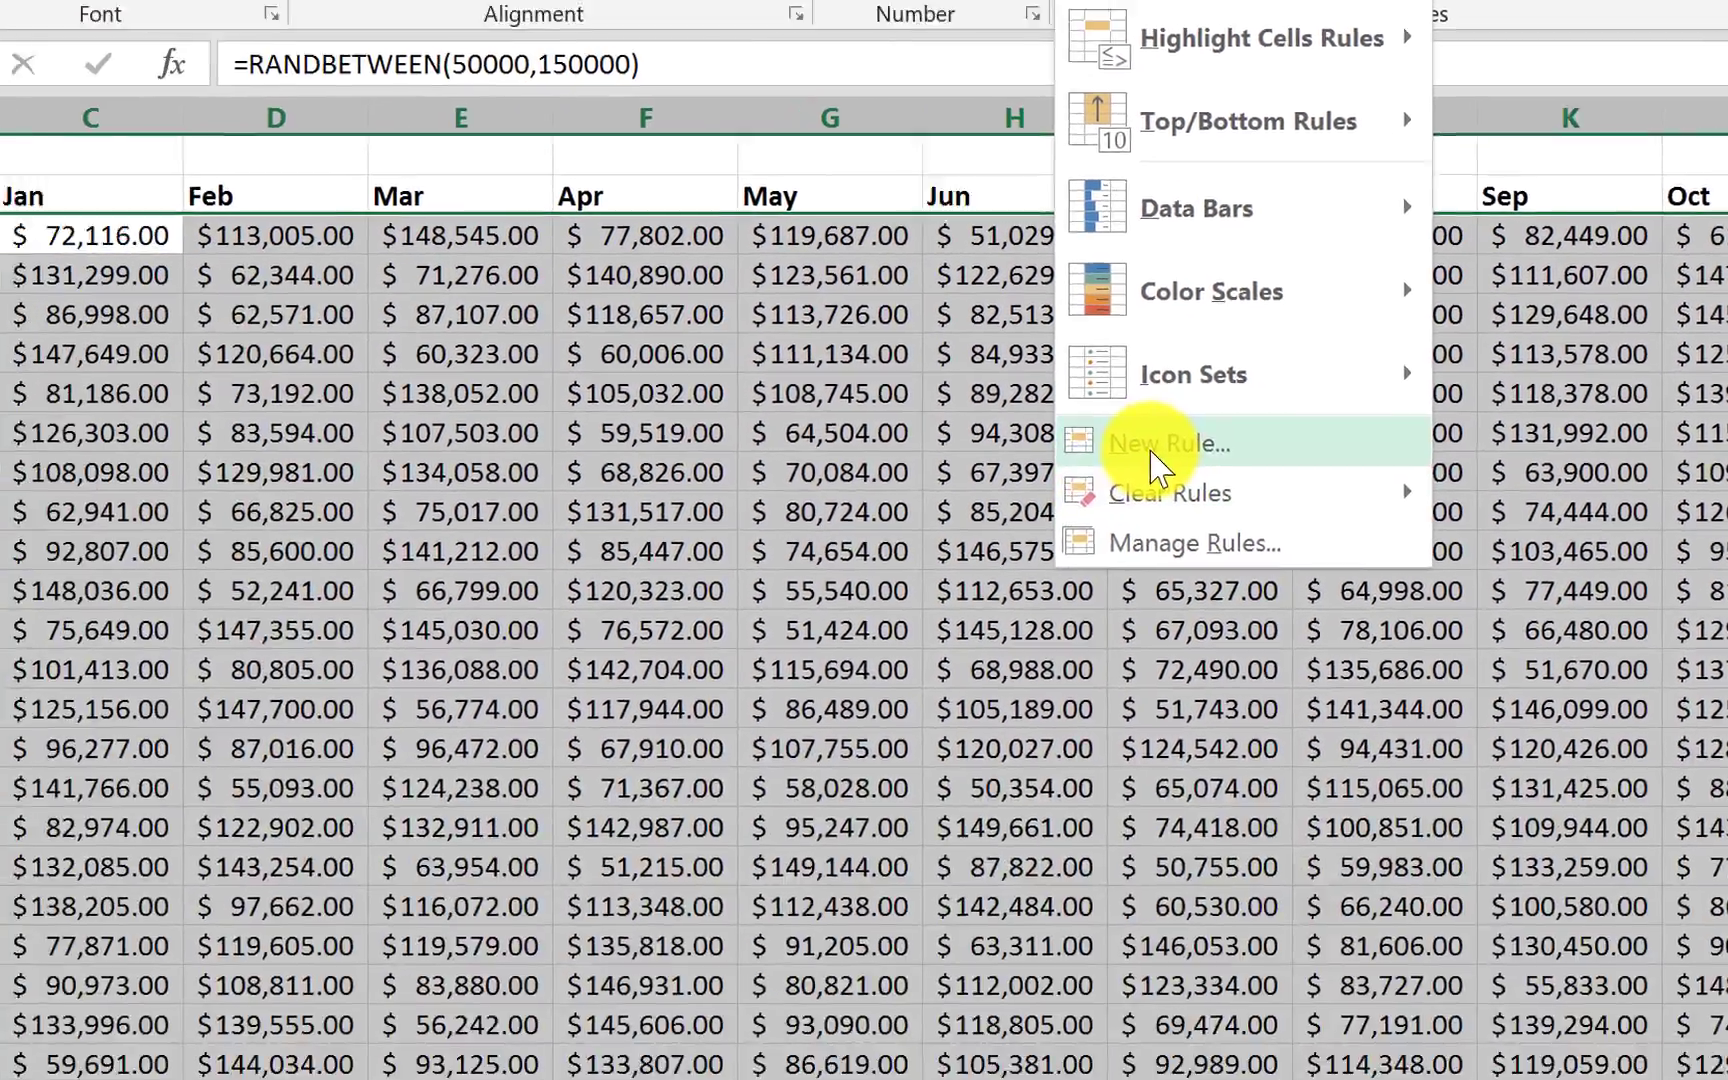
pyautogui.click(855, 733)
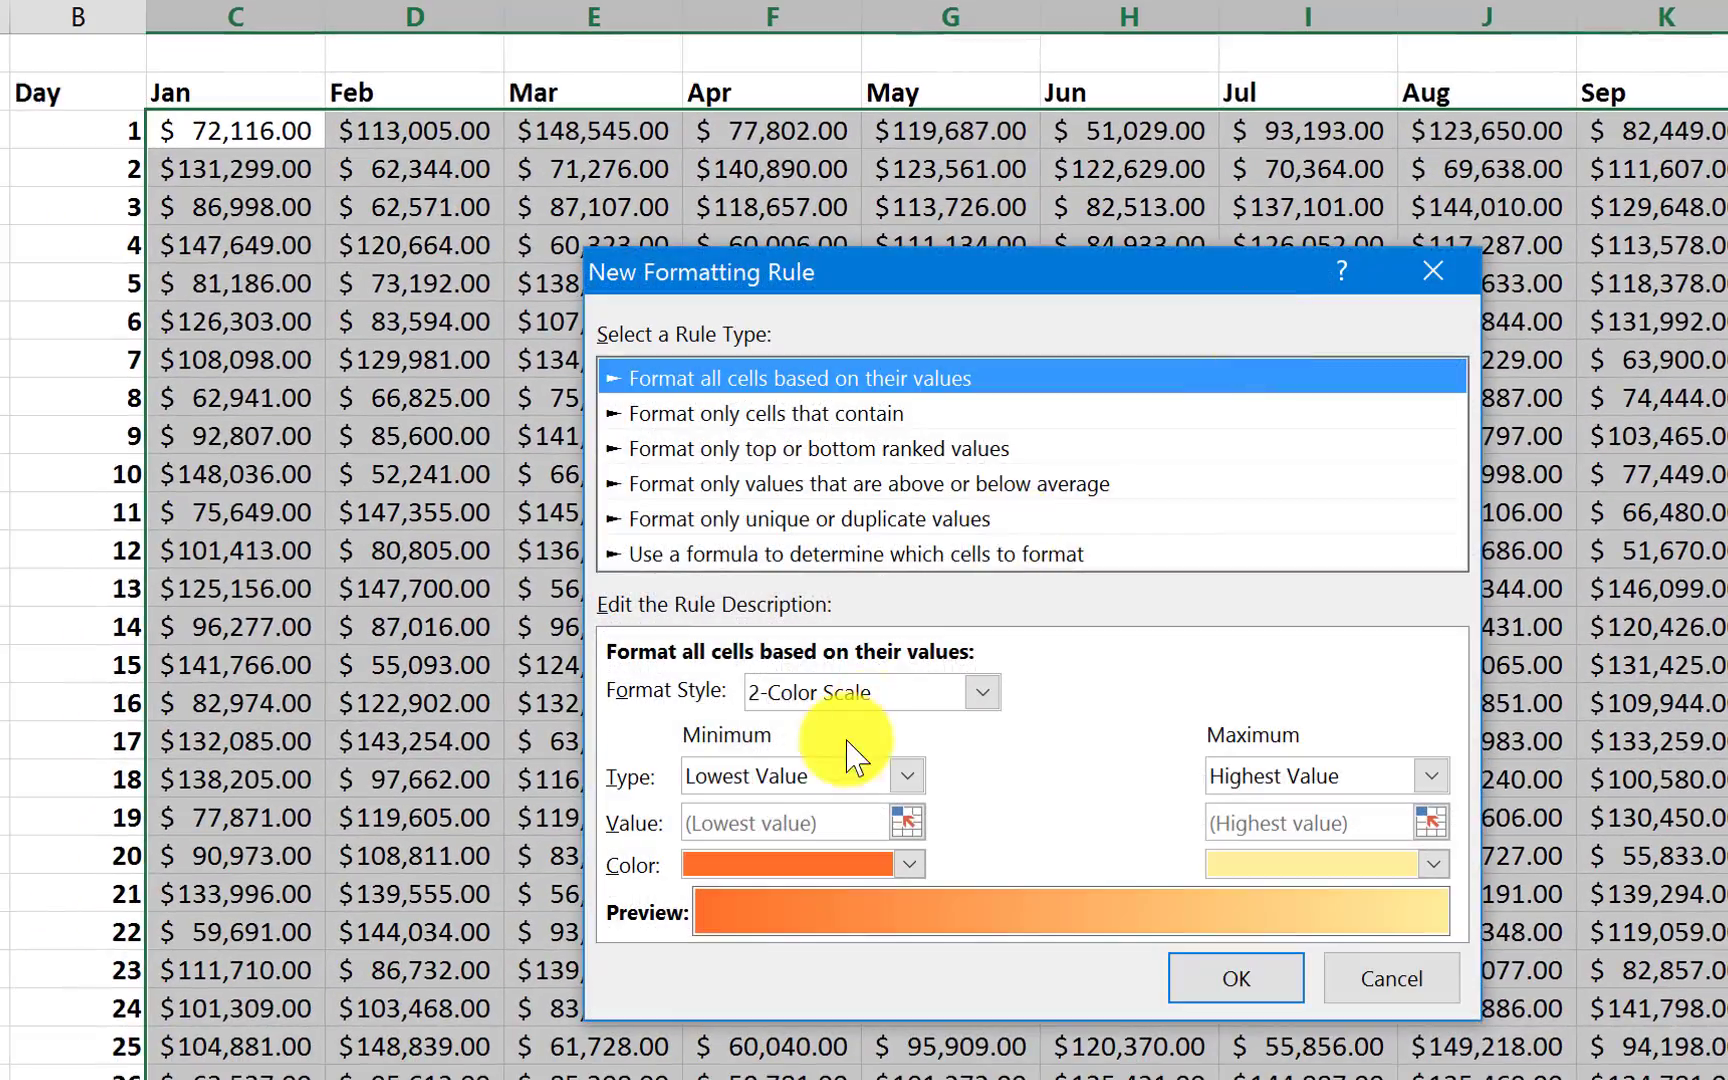
pyautogui.click(791, 556)
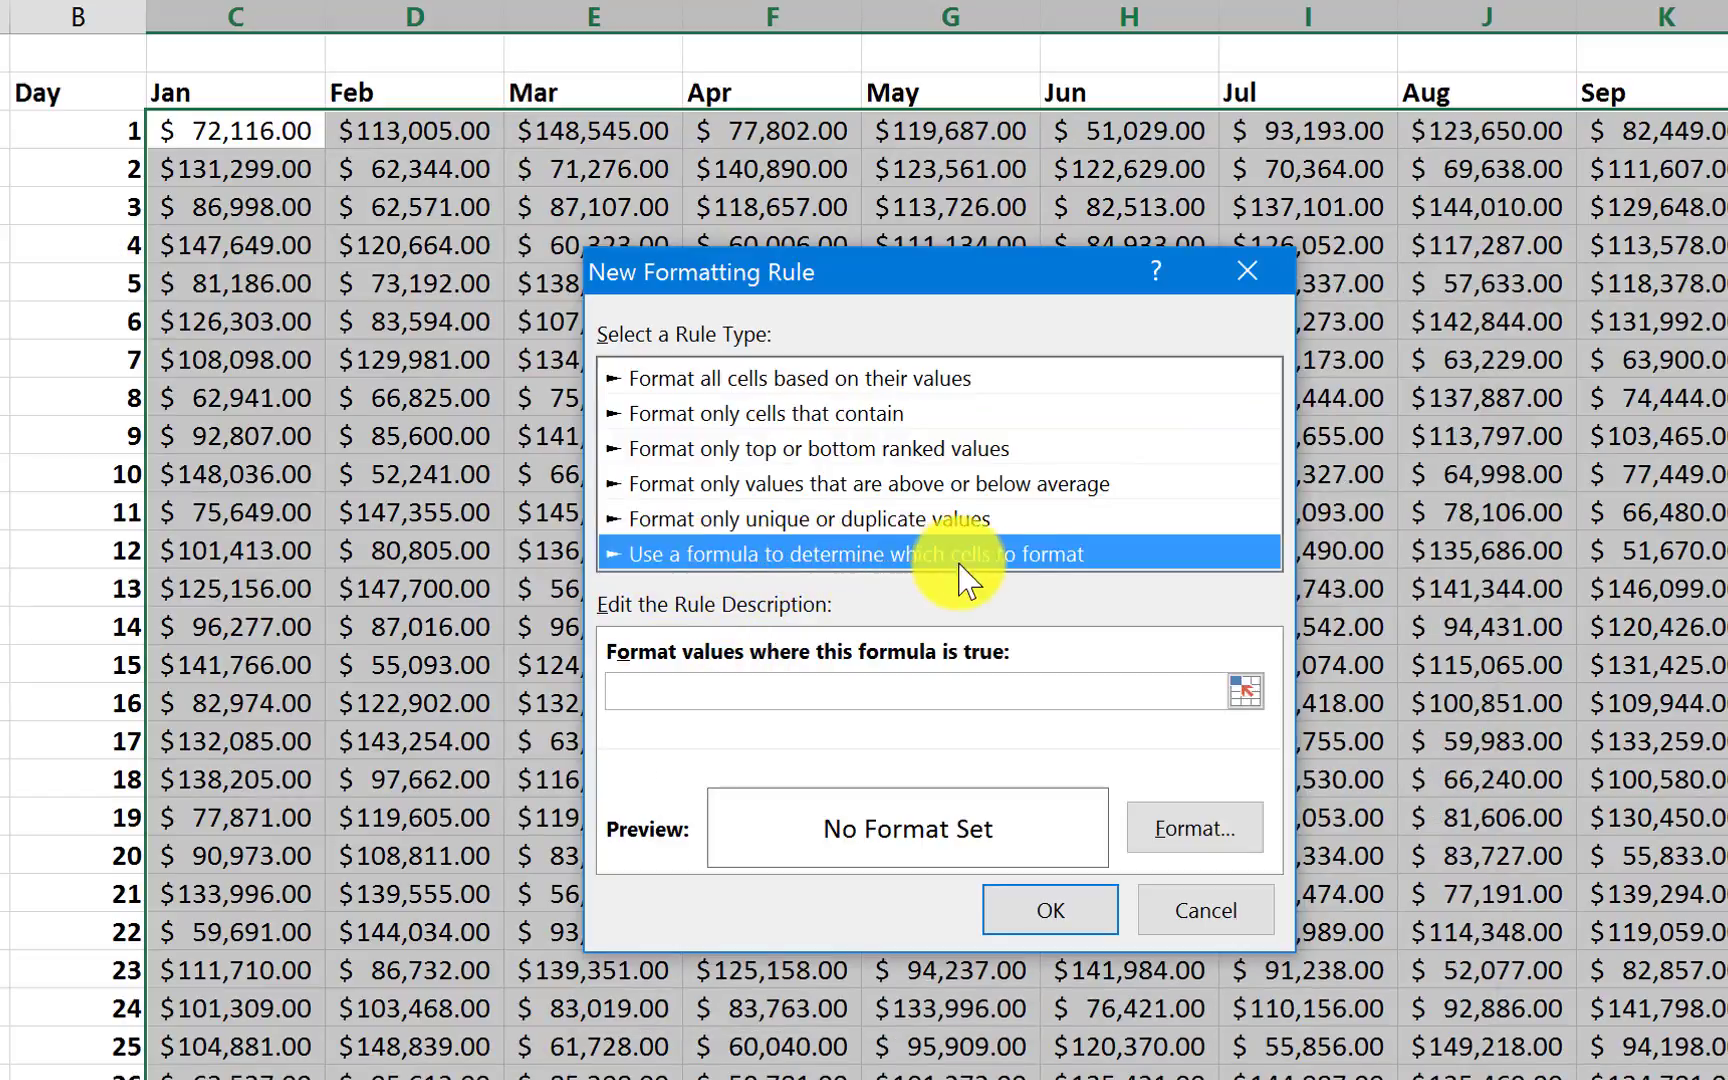
# Begin the rule's formula with an equals sign
pyautogui.click(706, 700)
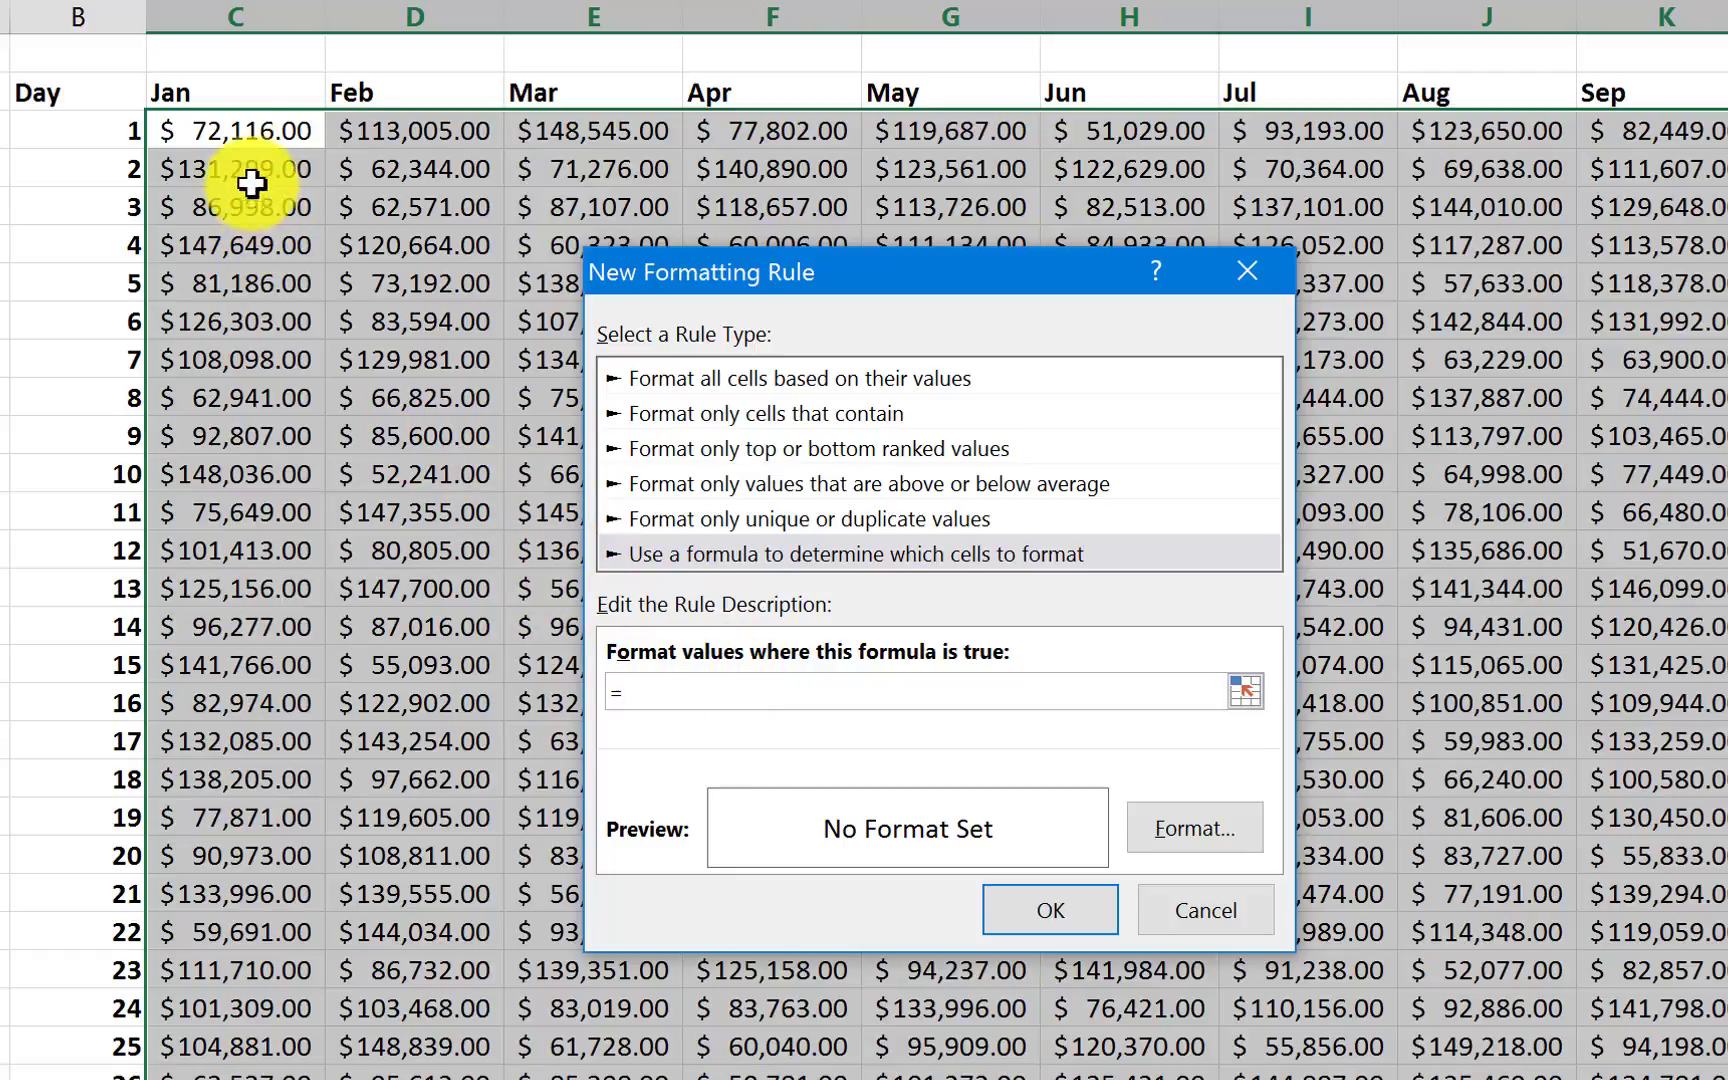
# Reference the first Jan cell C3 in the formula, trimming the reference so it becomes relative
pyautogui.click(243, 140)
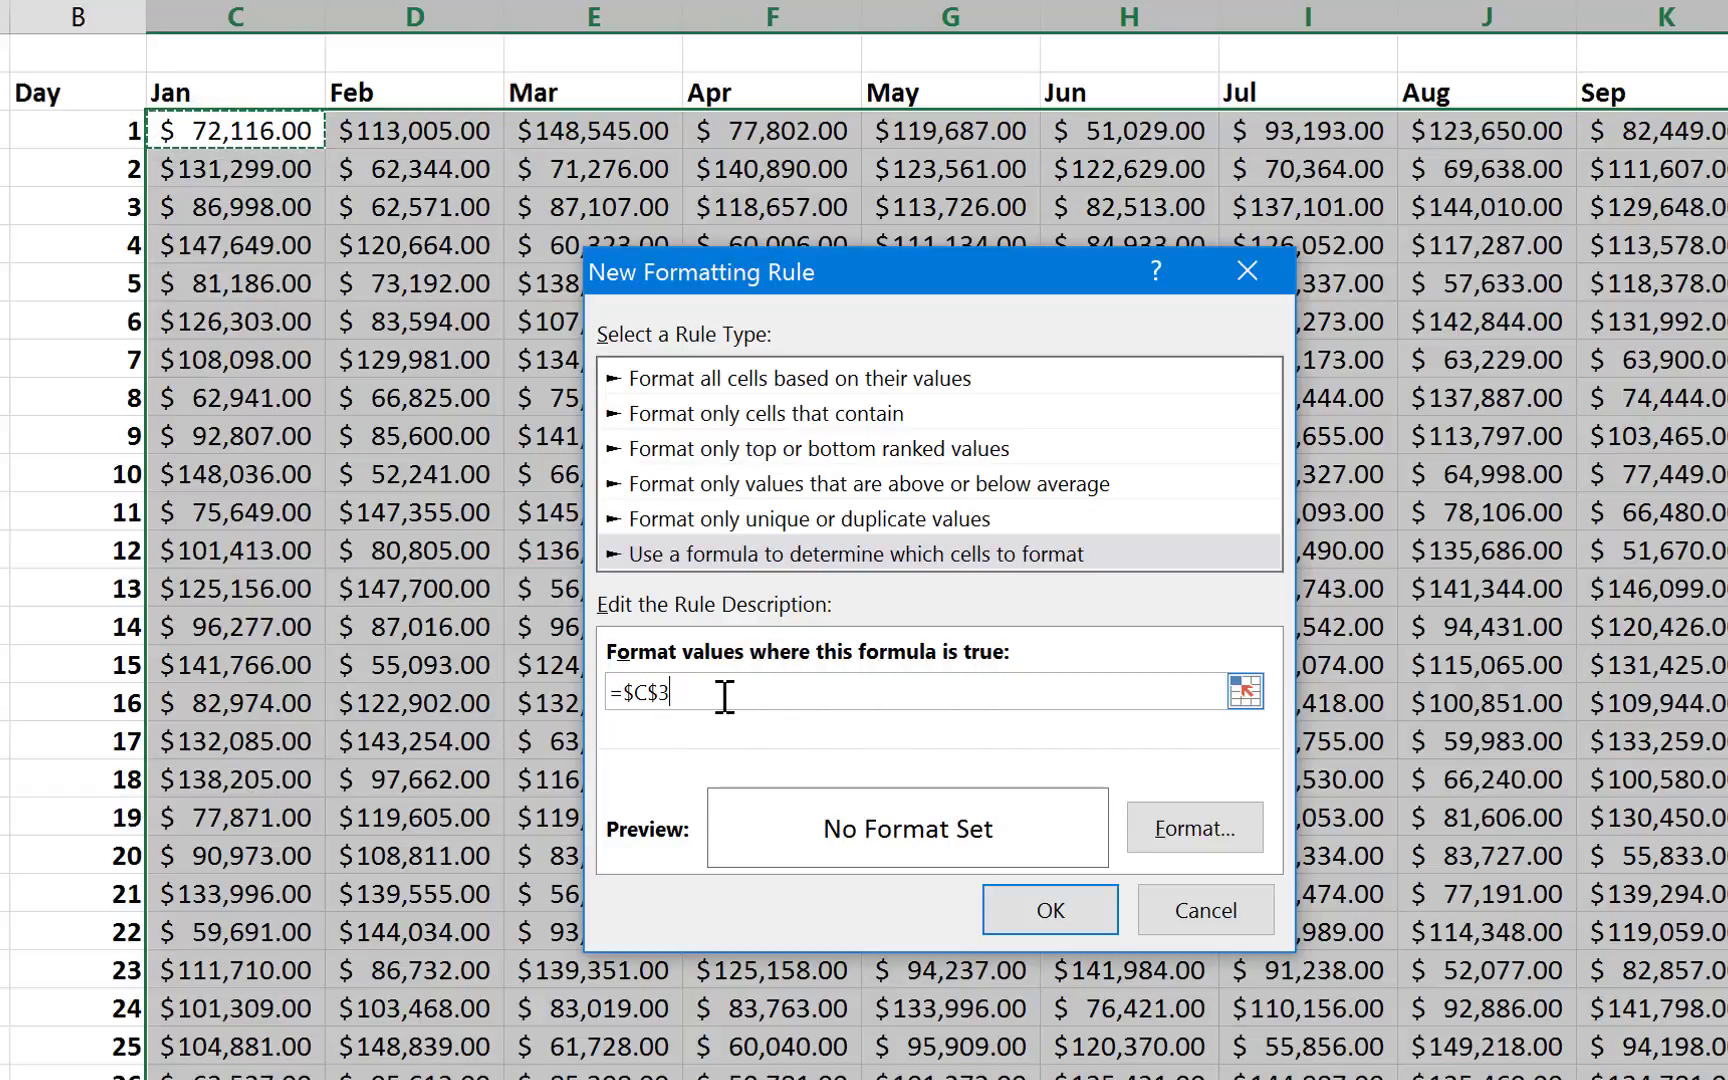
pyautogui.press('BackSpace')
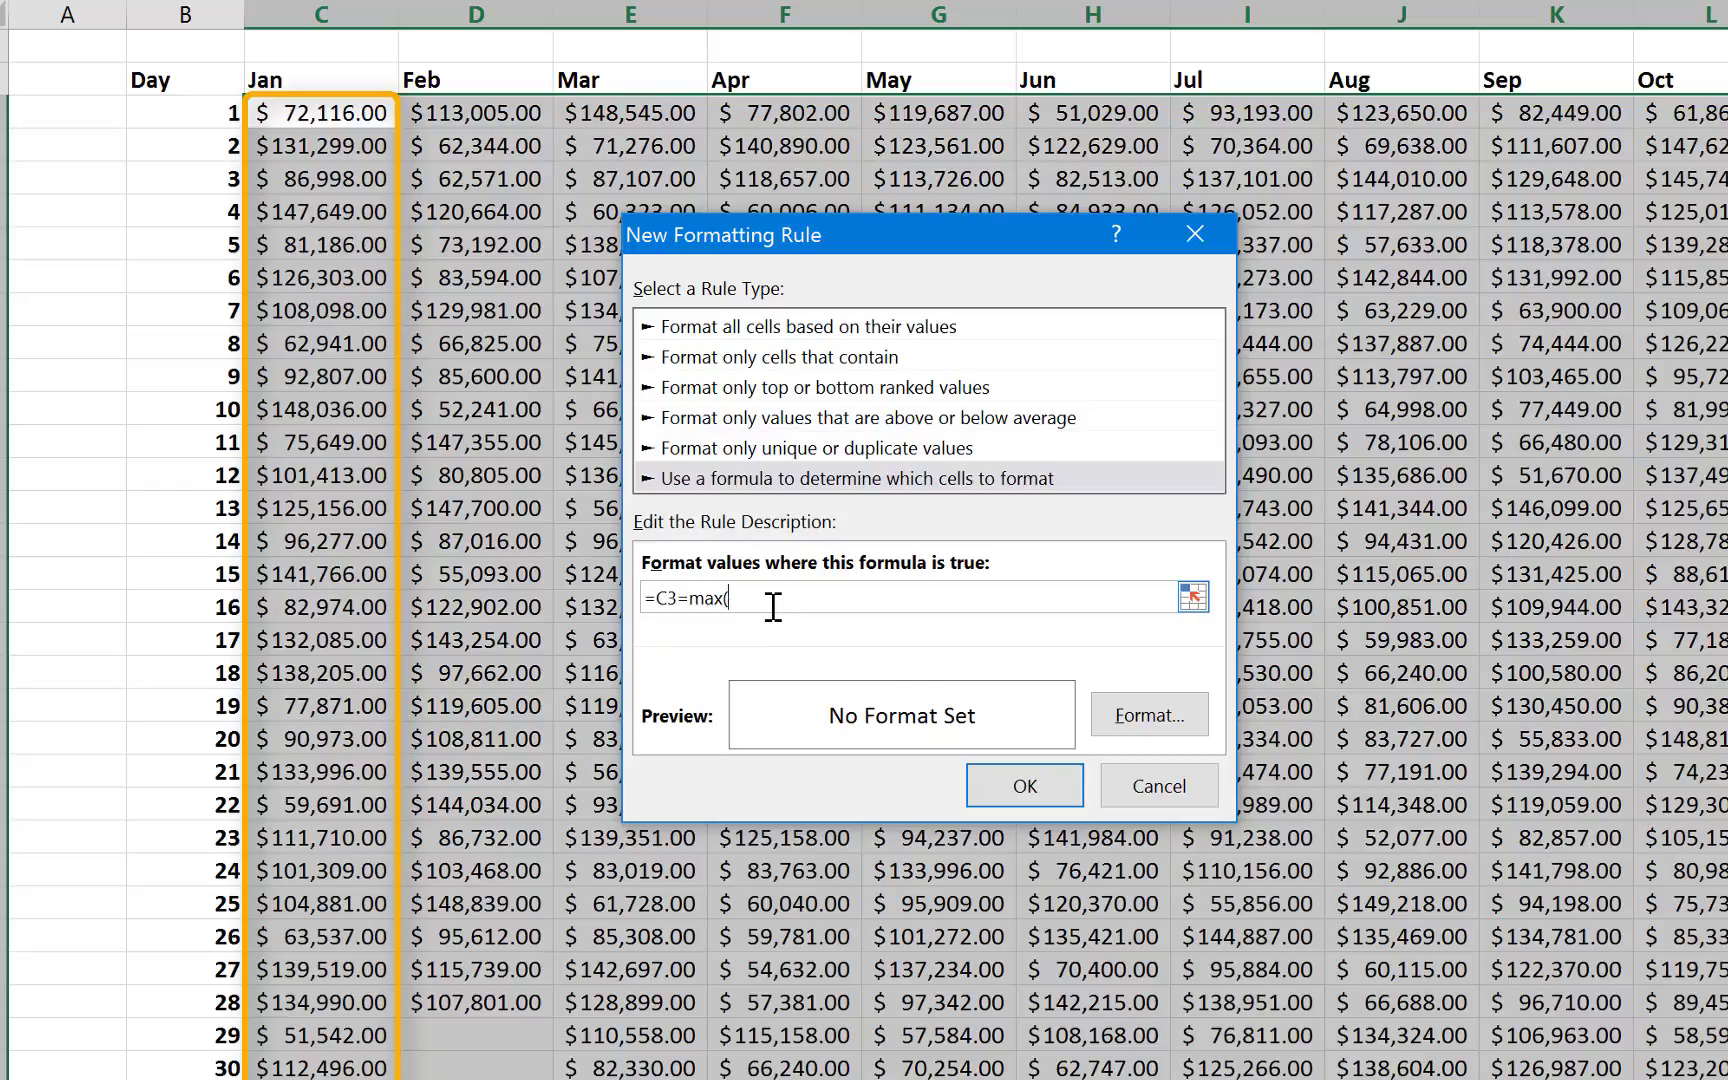
# Complete the formula as =C3=max(C$3:C$33), unlocking the columns in the range
pyautogui.moveTo(337, 112); pyautogui.dragTo(305, 1078)
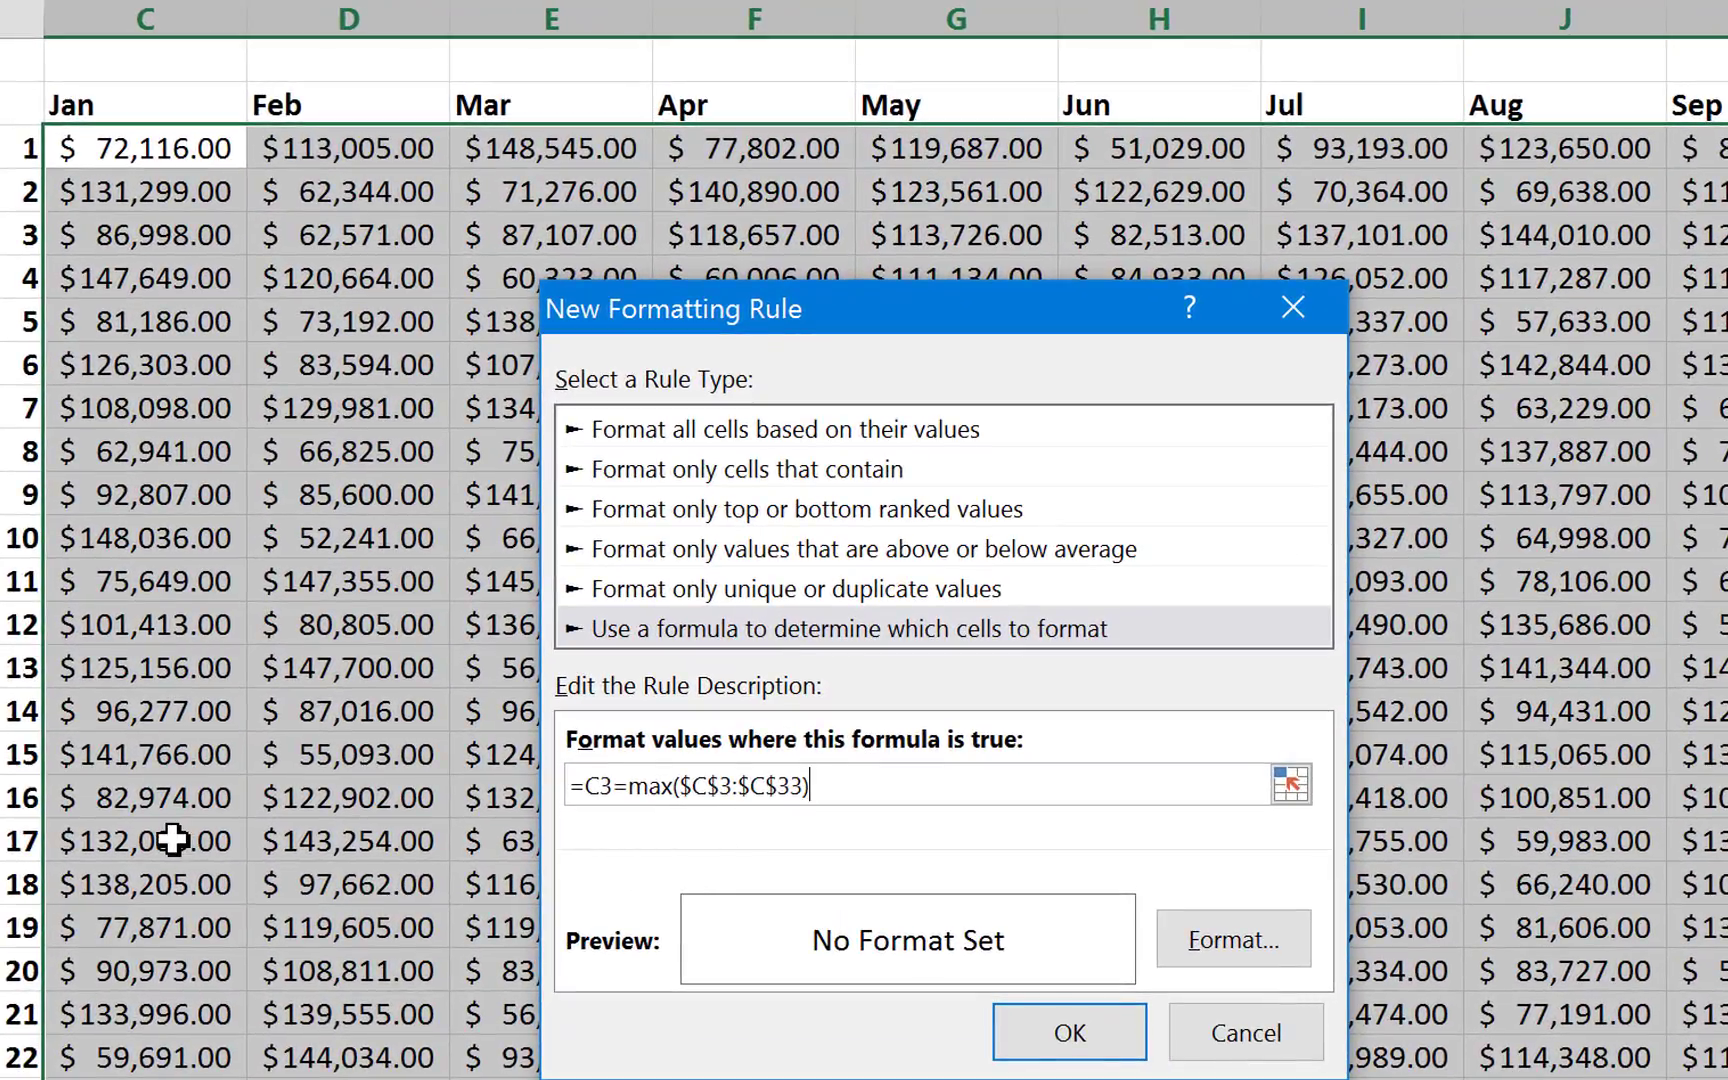
pyautogui.click(692, 786)
pyautogui.press('BackSpace')
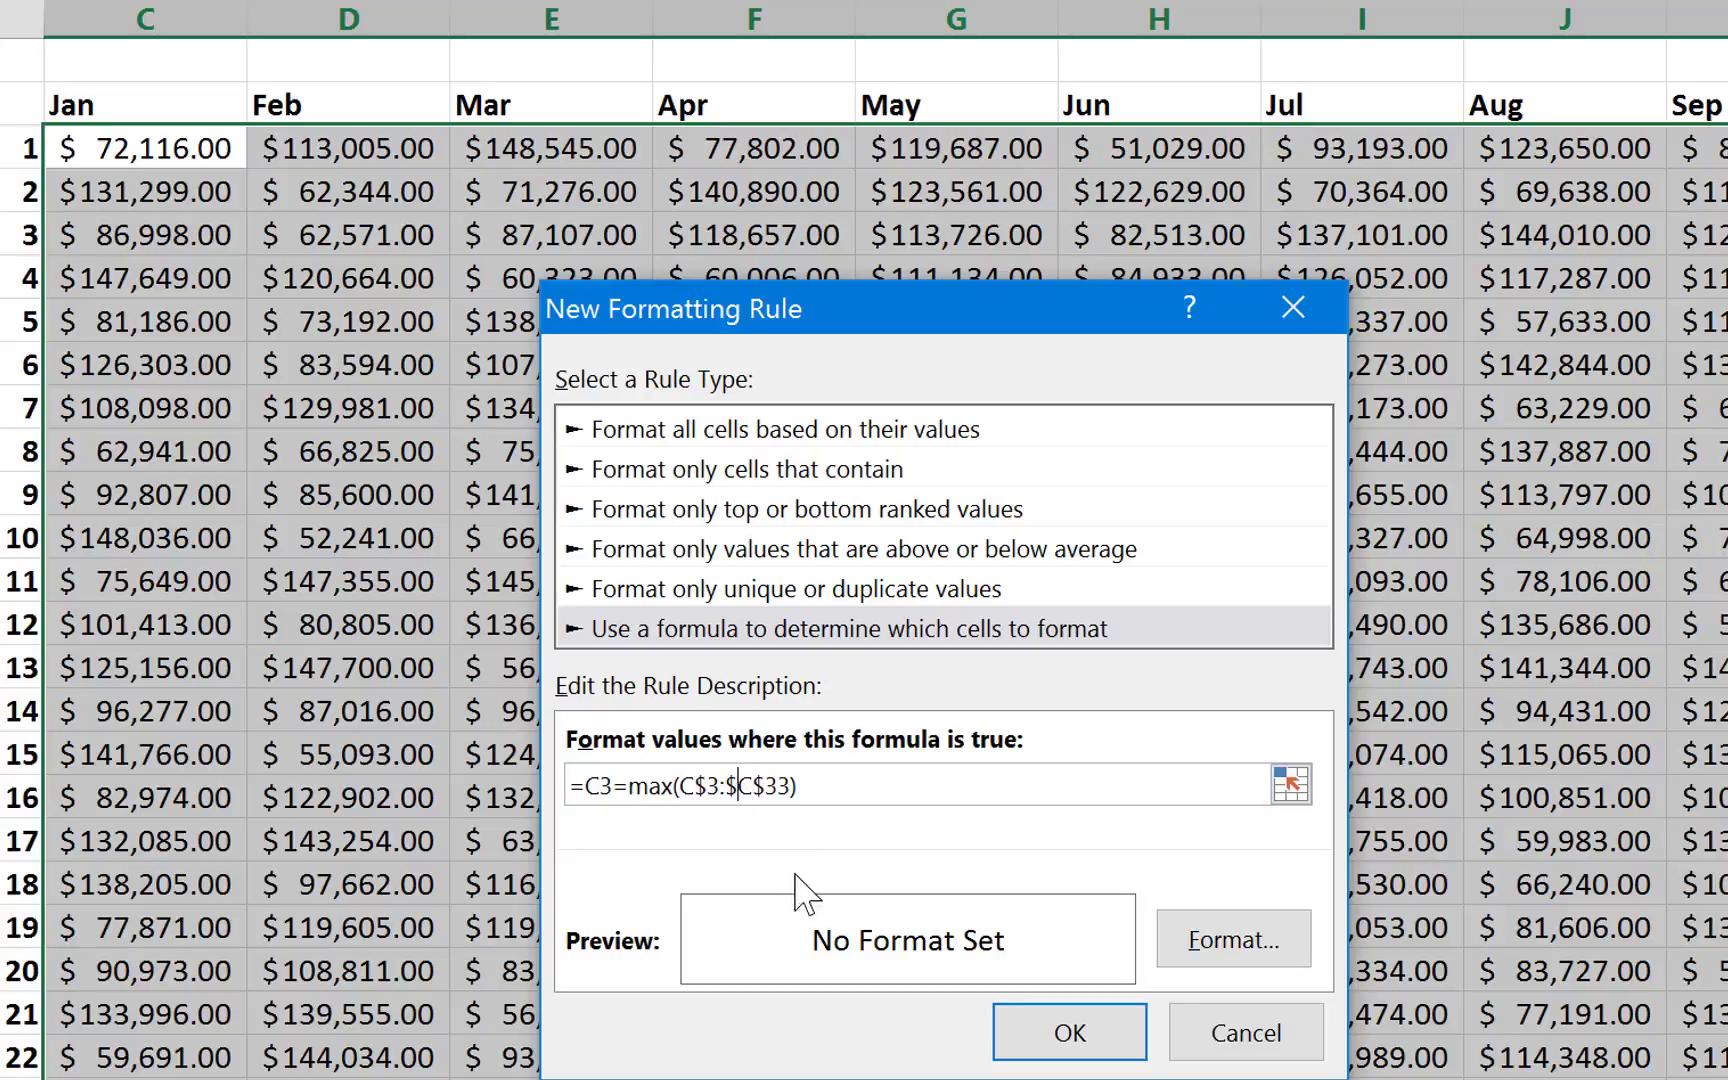
pyautogui.click(736, 800)
pyautogui.press('BackSpace')
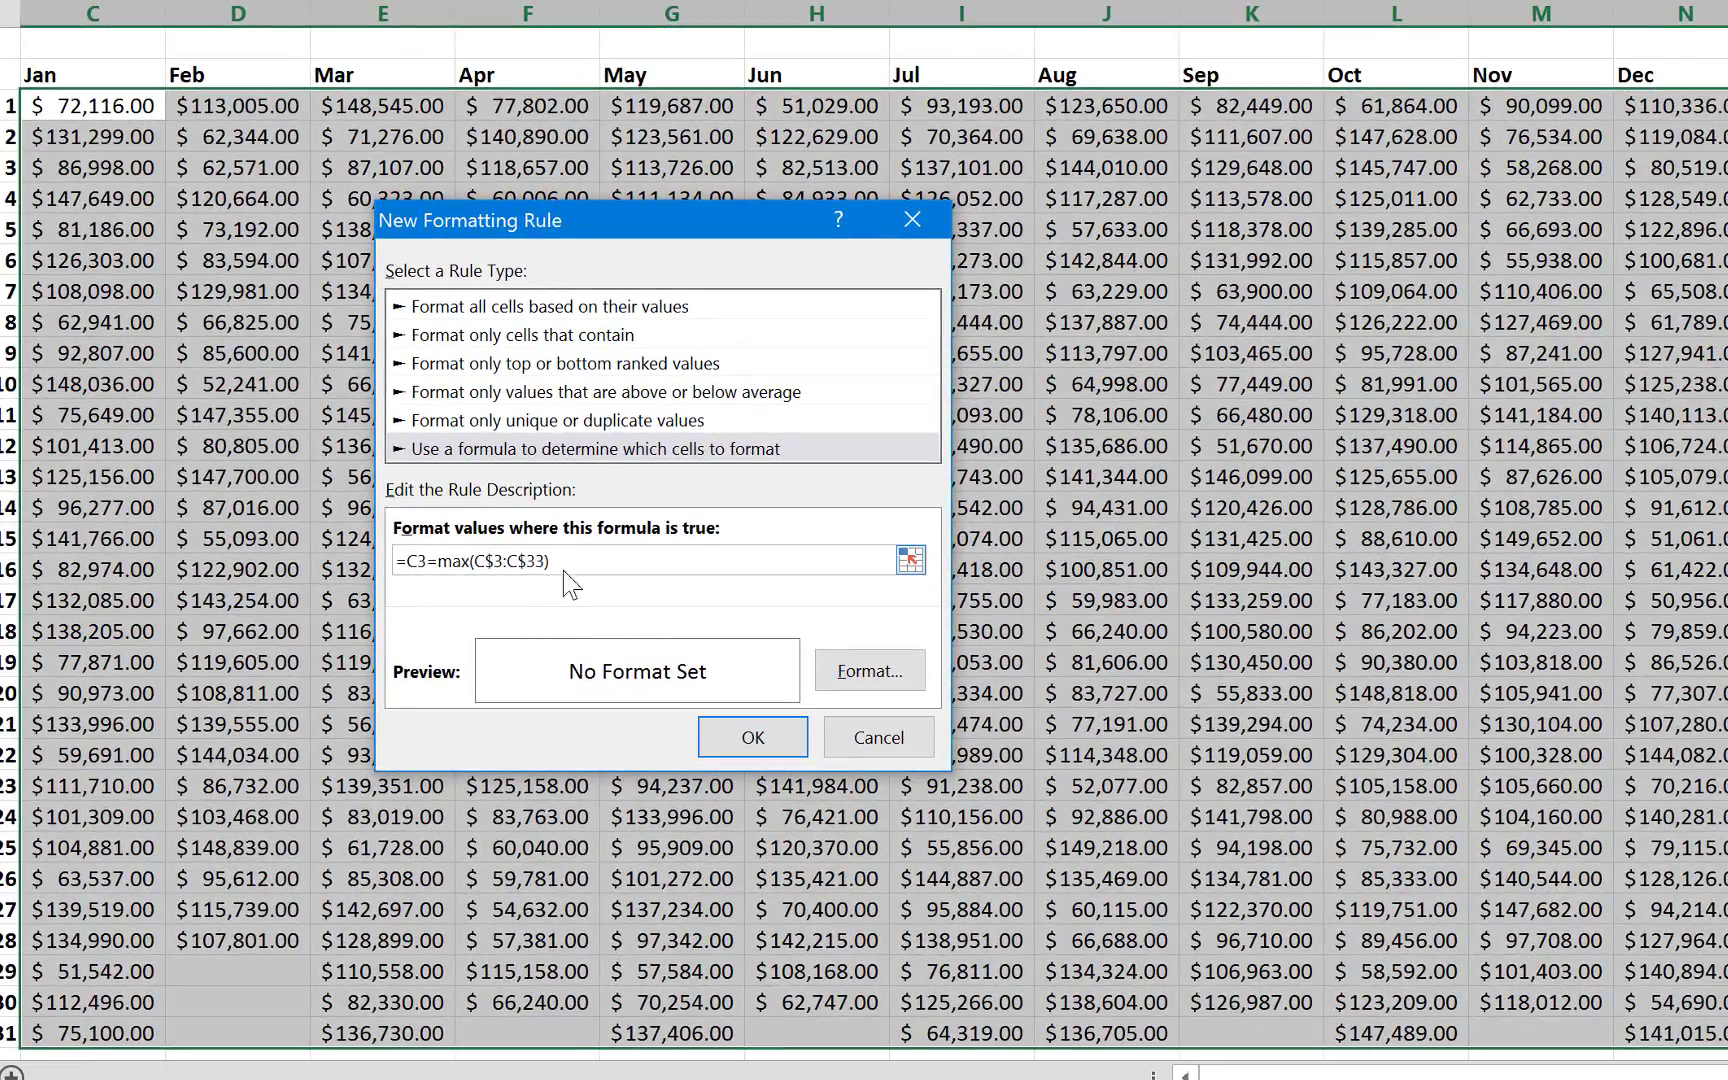
# Give the rule a gold fill with a tan dotted pattern and bold font
pyautogui.click(859, 670)
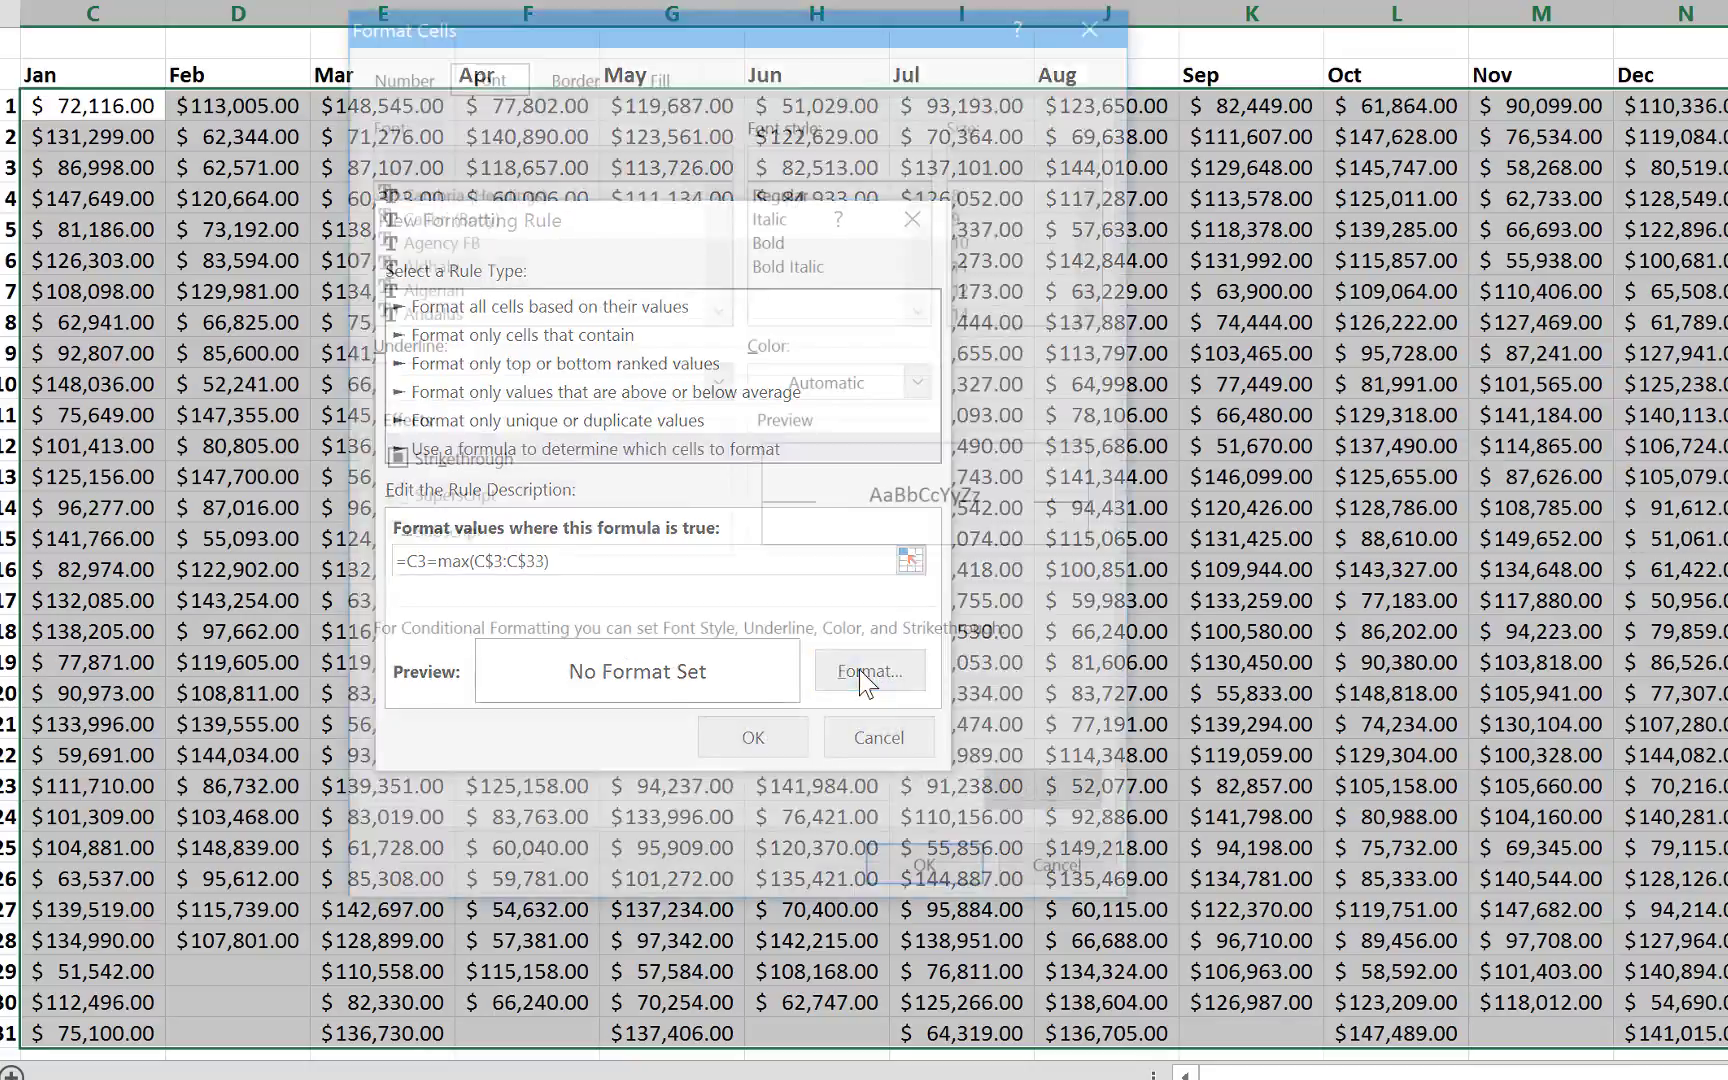
pyautogui.click(658, 70)
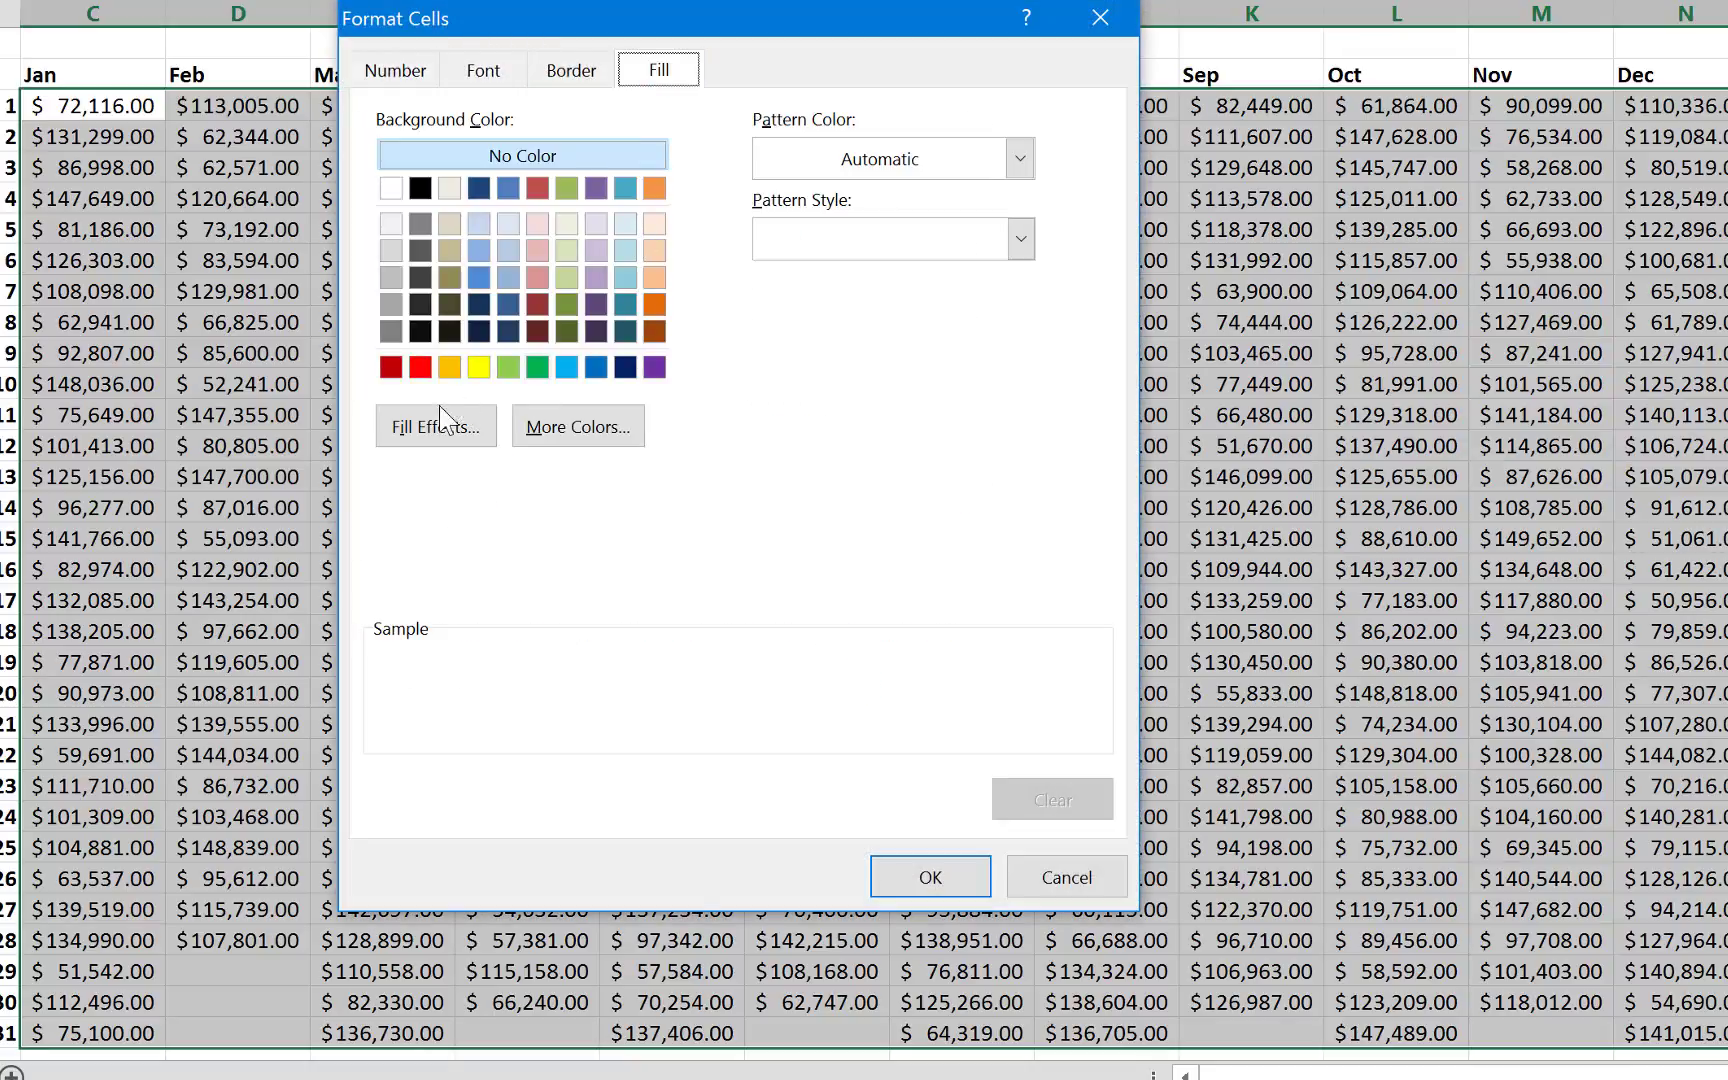
pyautogui.click(458, 370)
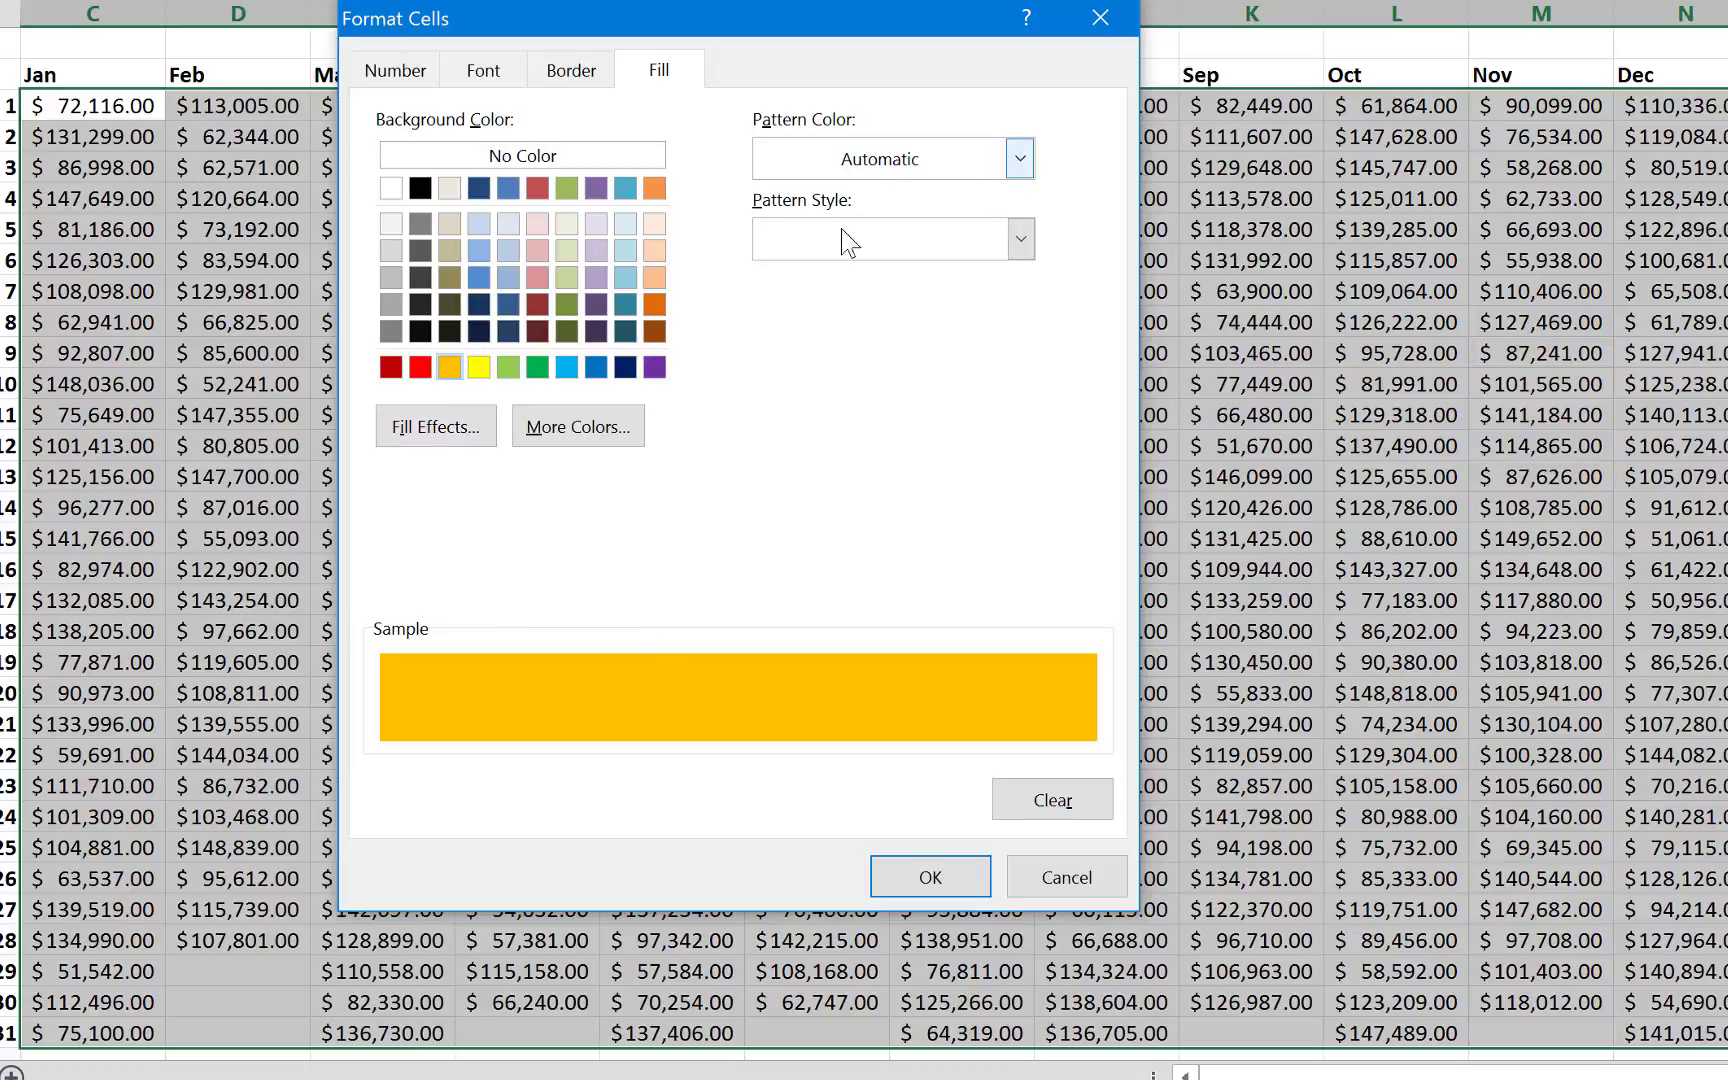
pyautogui.click(866, 240)
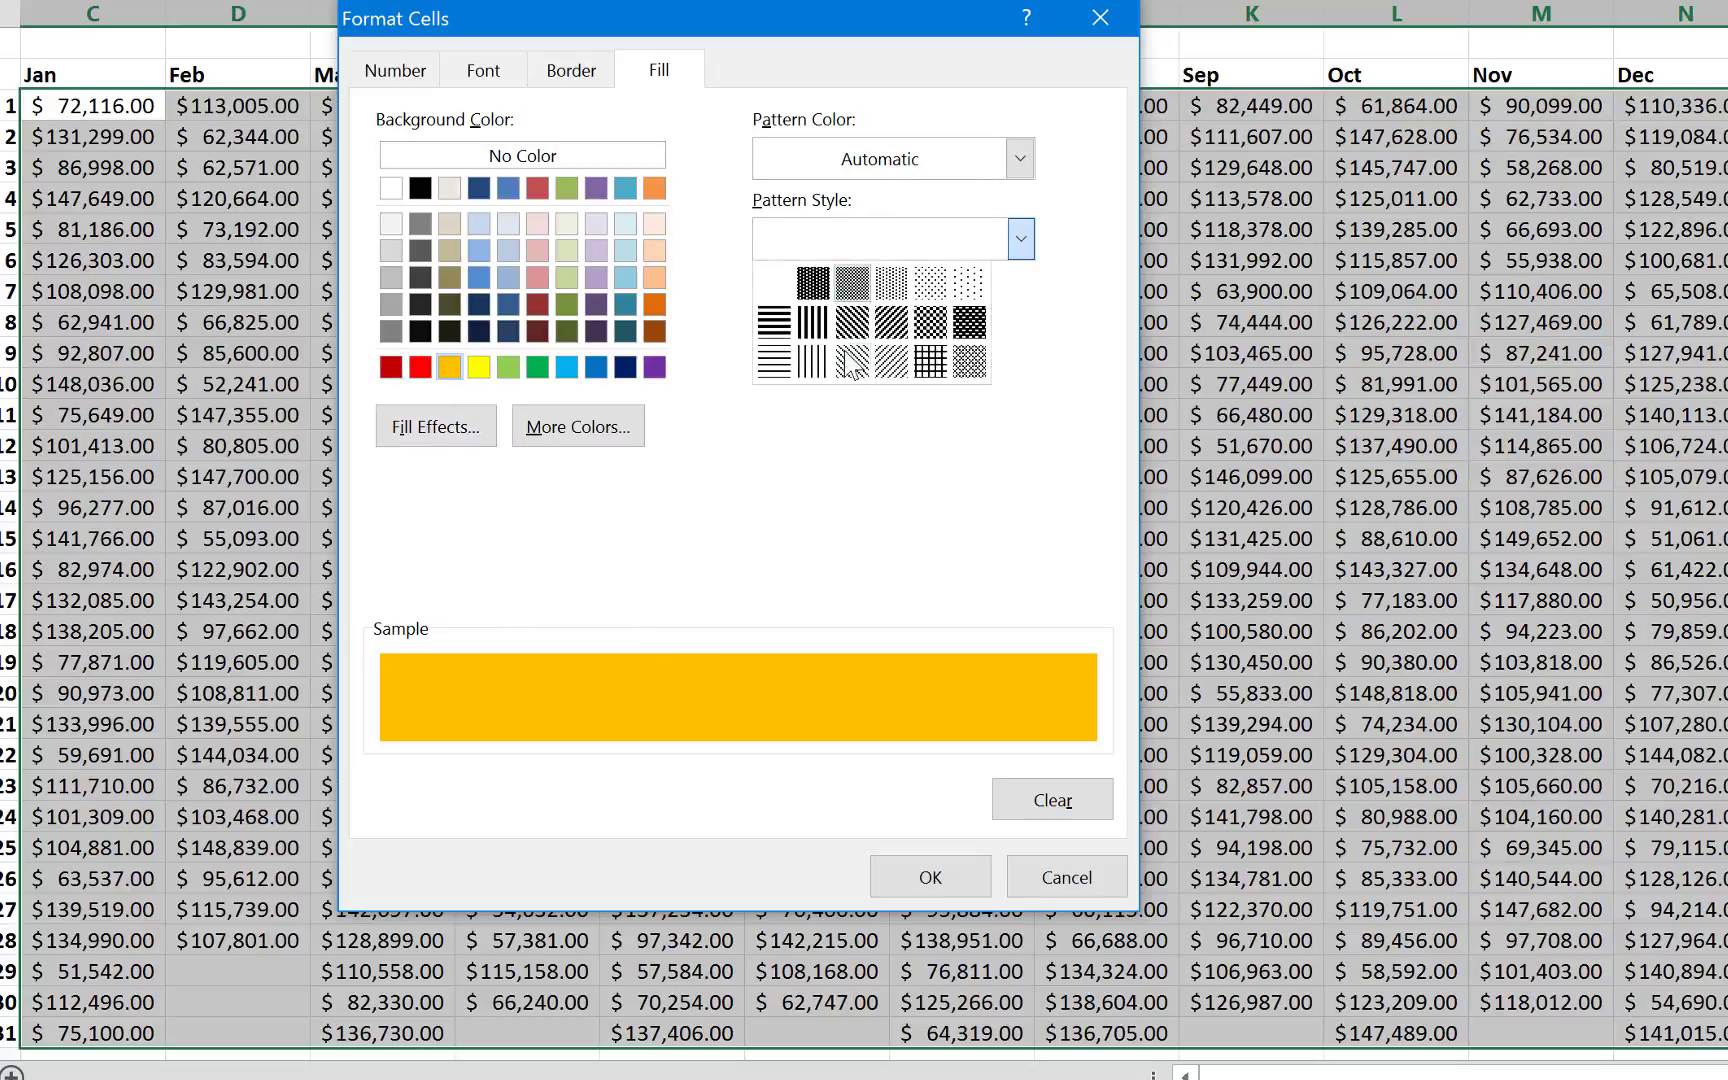
pyautogui.click(966, 296)
pyautogui.click(845, 160)
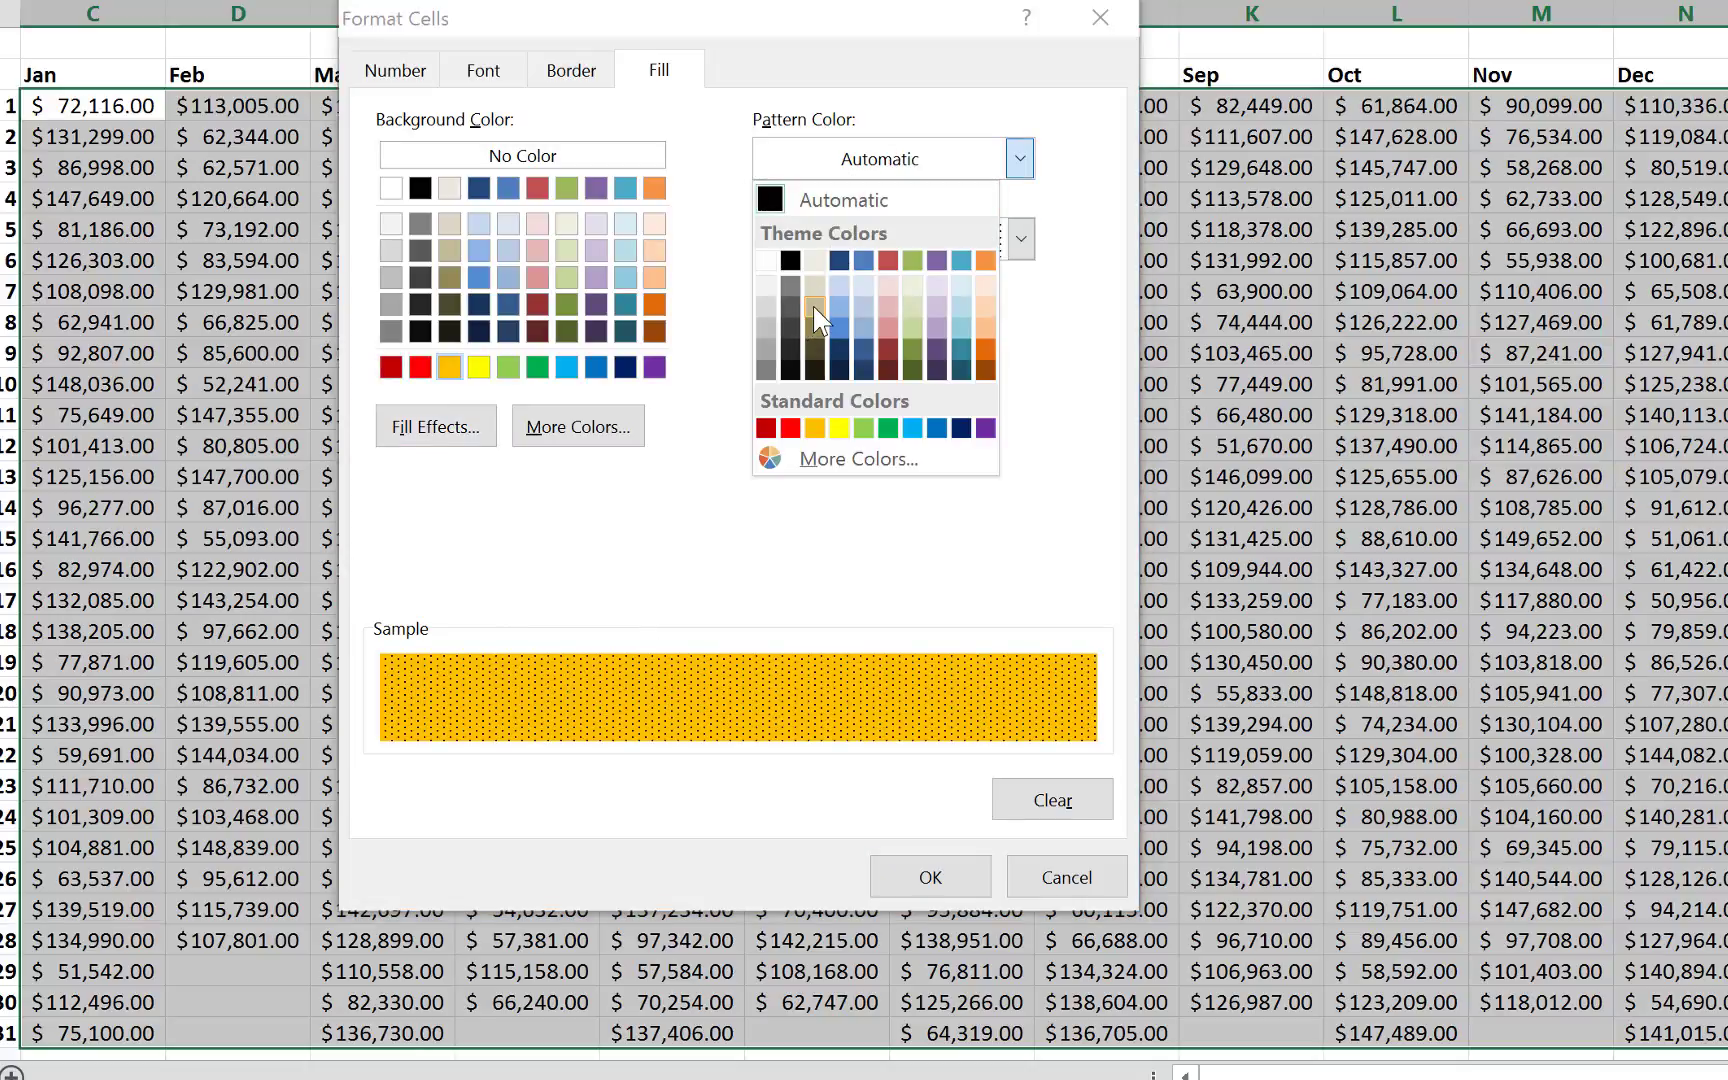
pyautogui.click(813, 306)
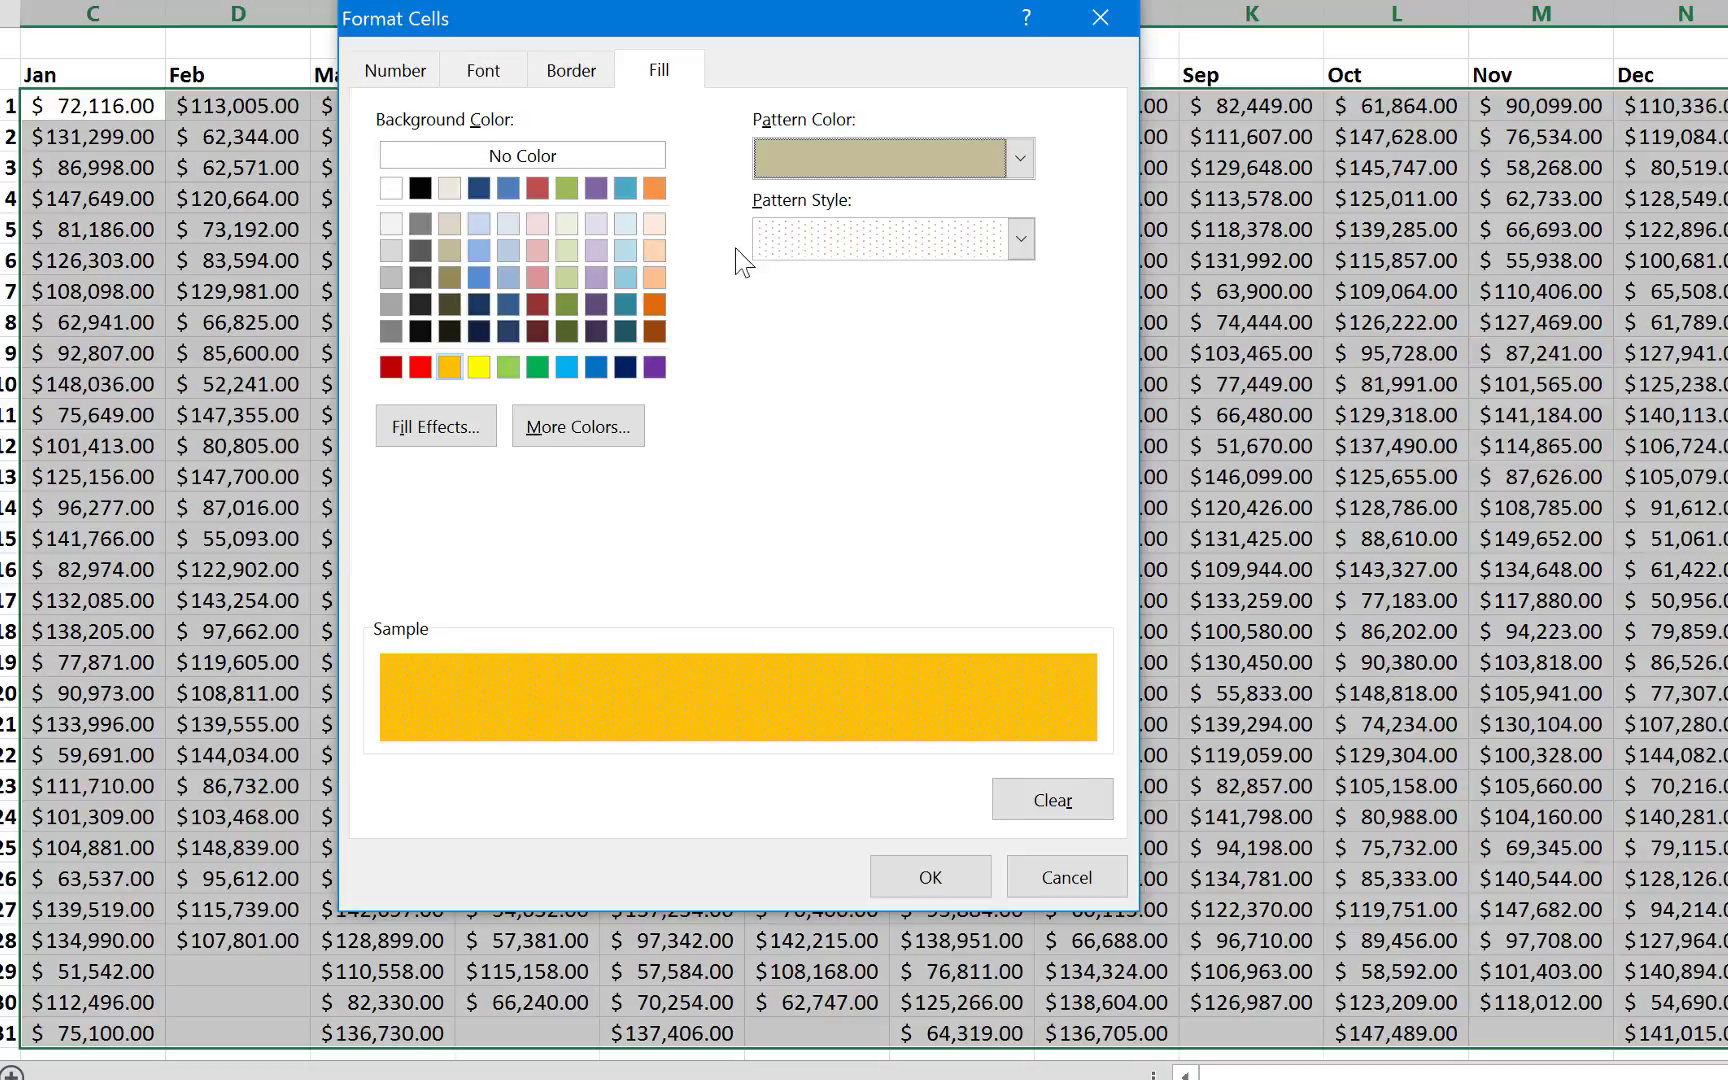
pyautogui.click(480, 74)
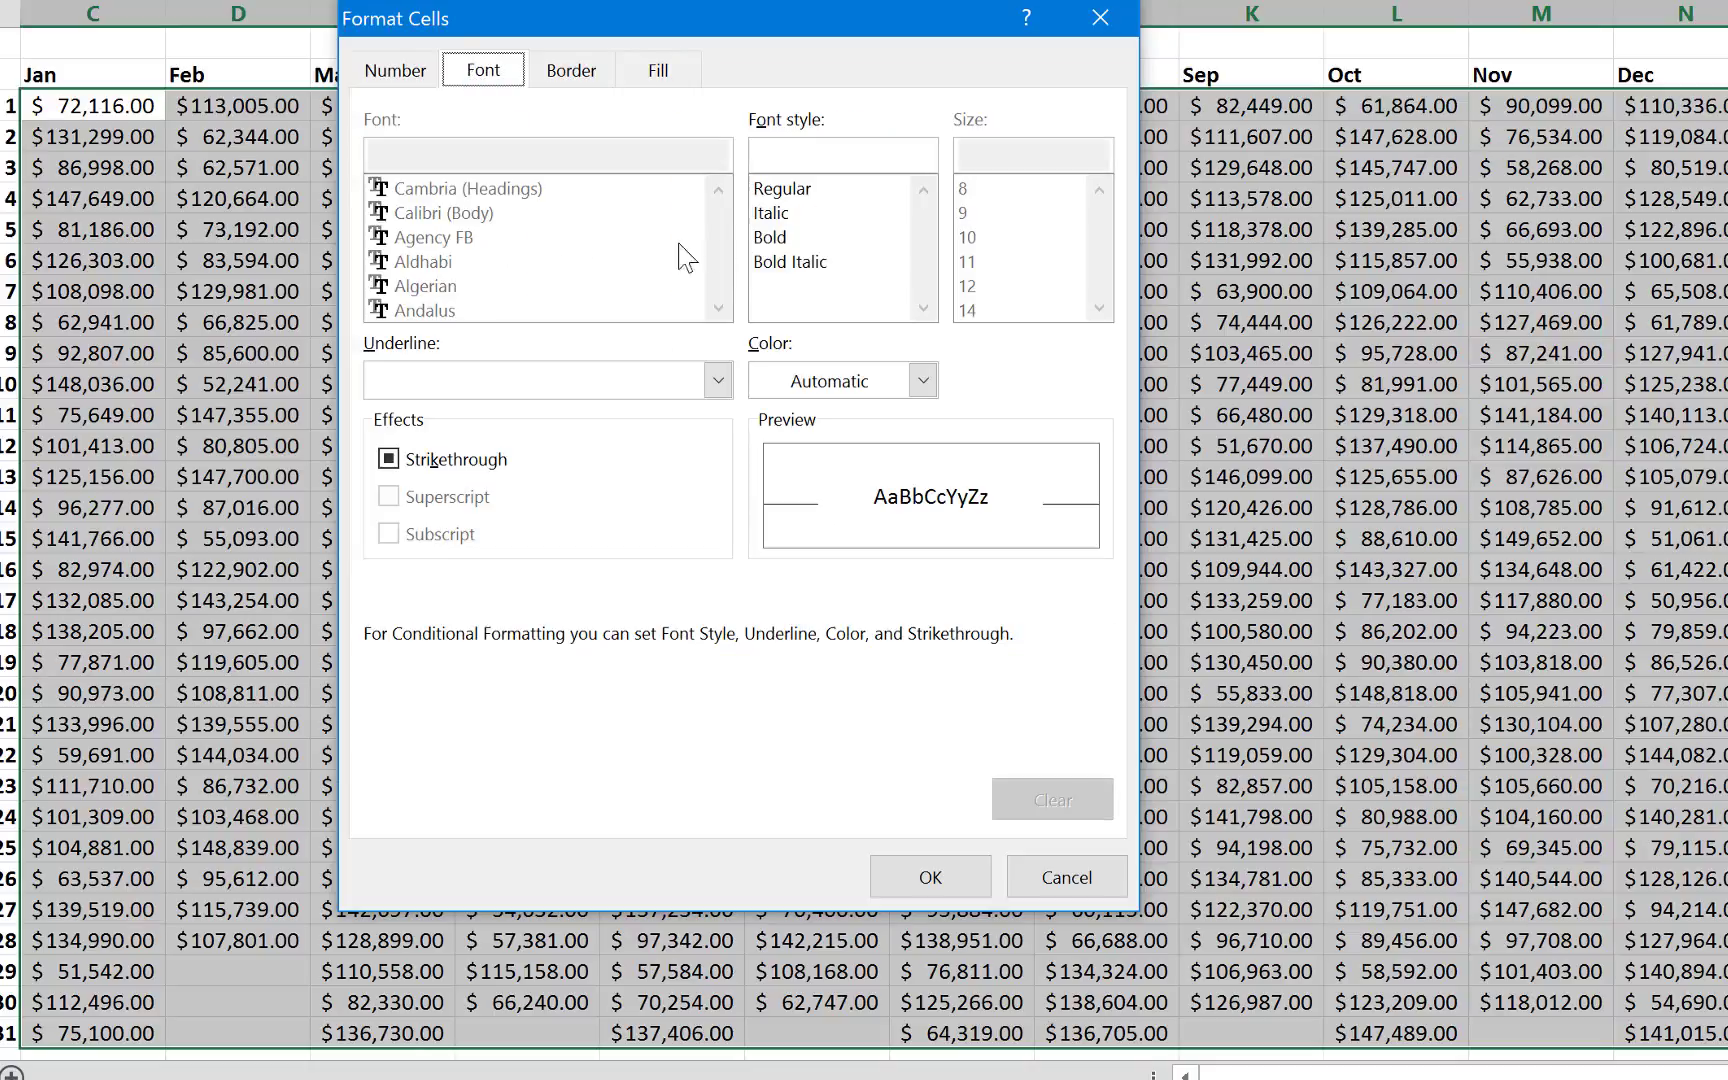
pyautogui.click(826, 240)
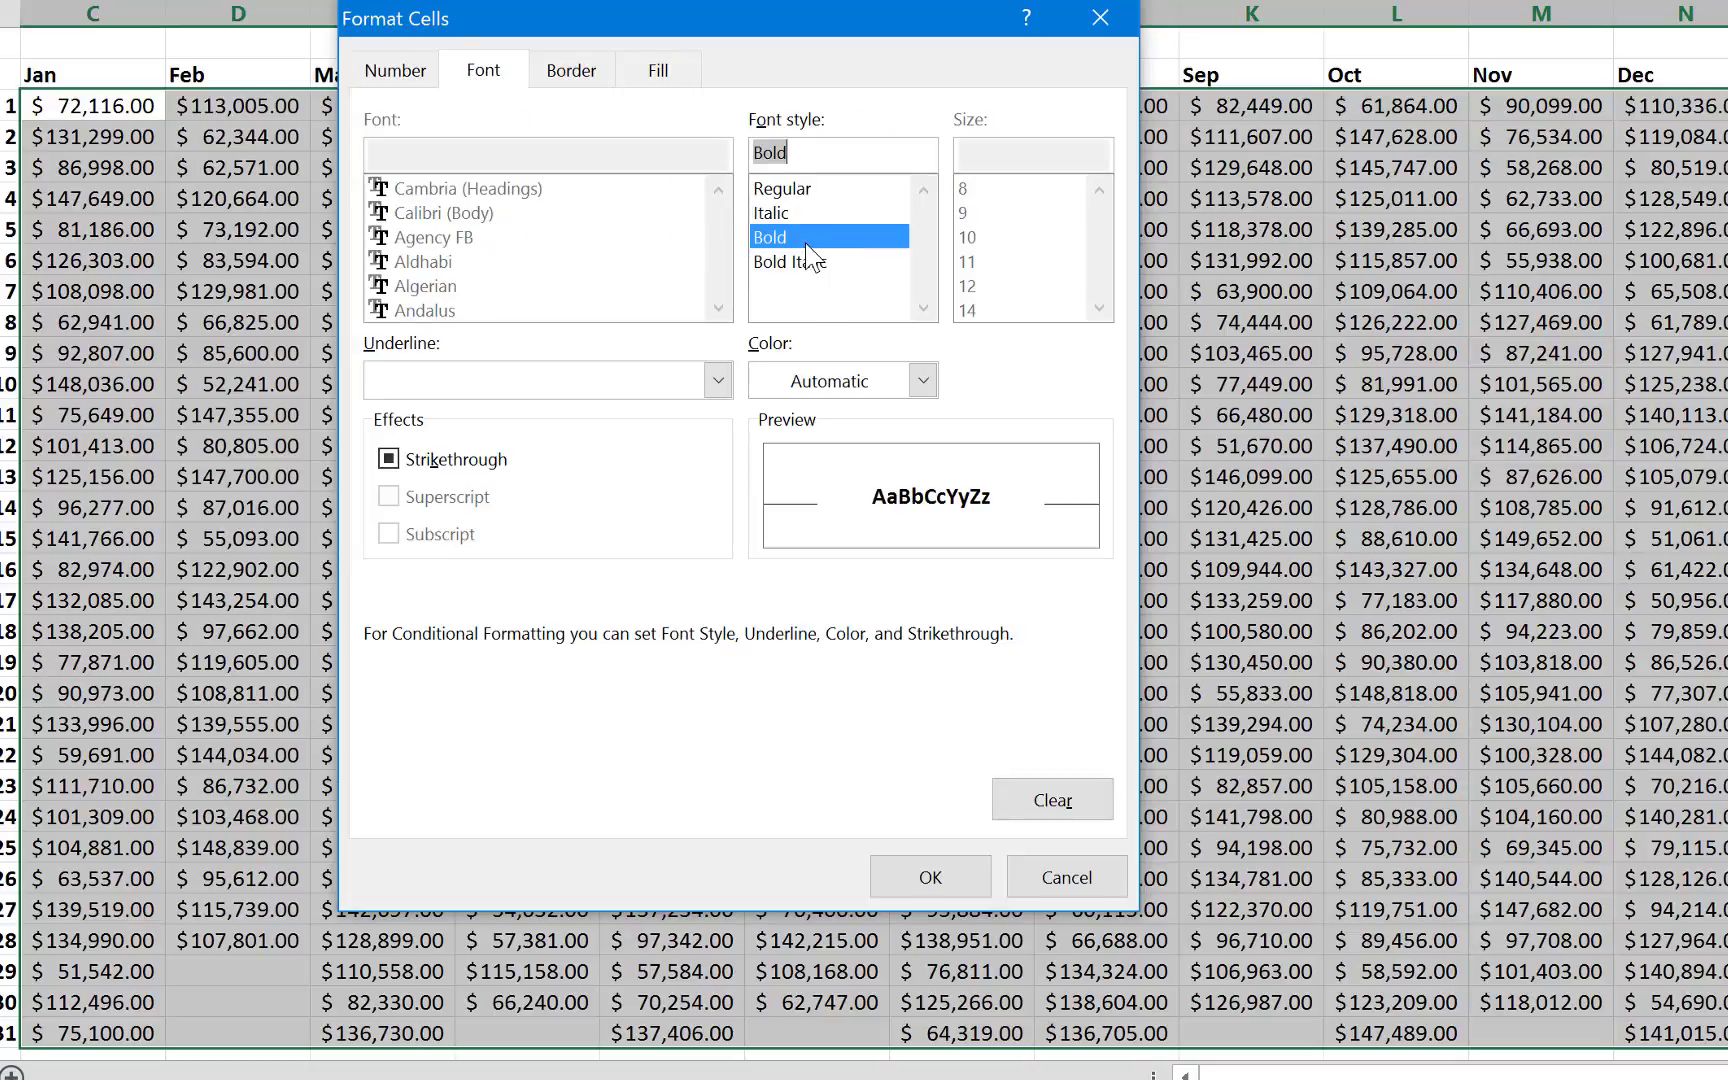
# Apply the bold gold rule to C3:N33 and check the Jan column's highlighted maximum
pyautogui.click(933, 880)
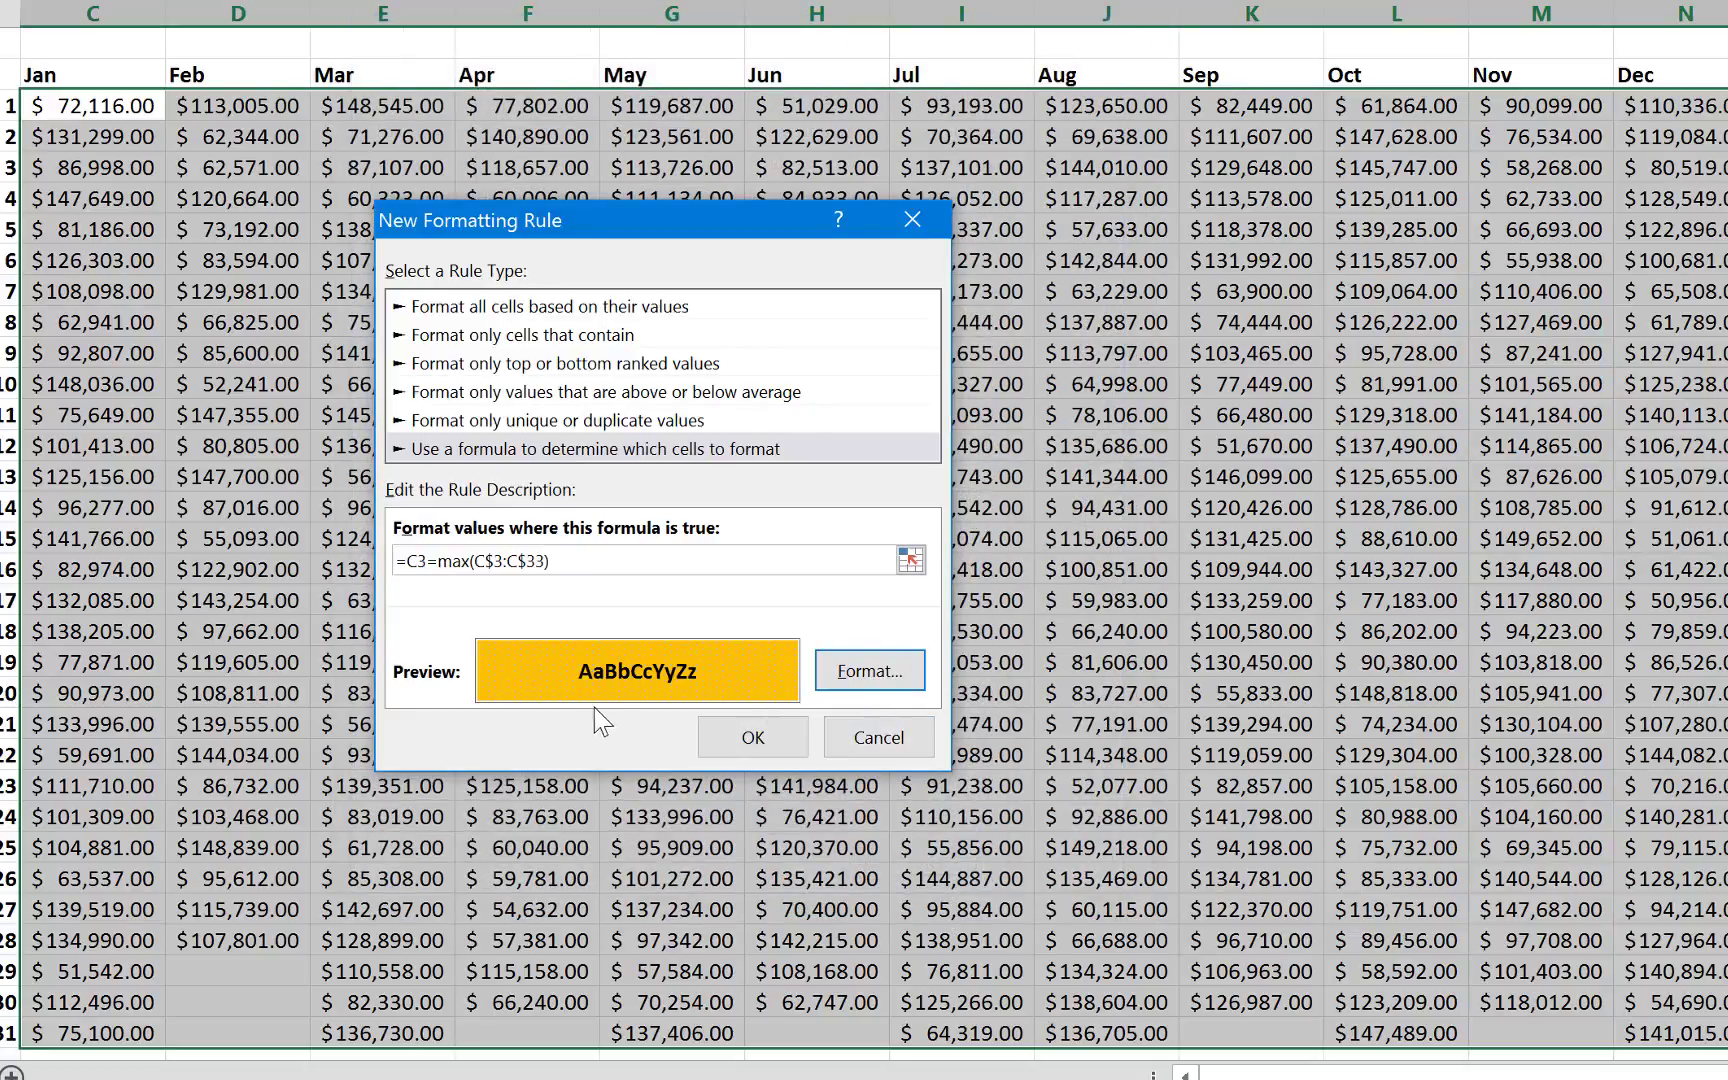
pyautogui.click(745, 747)
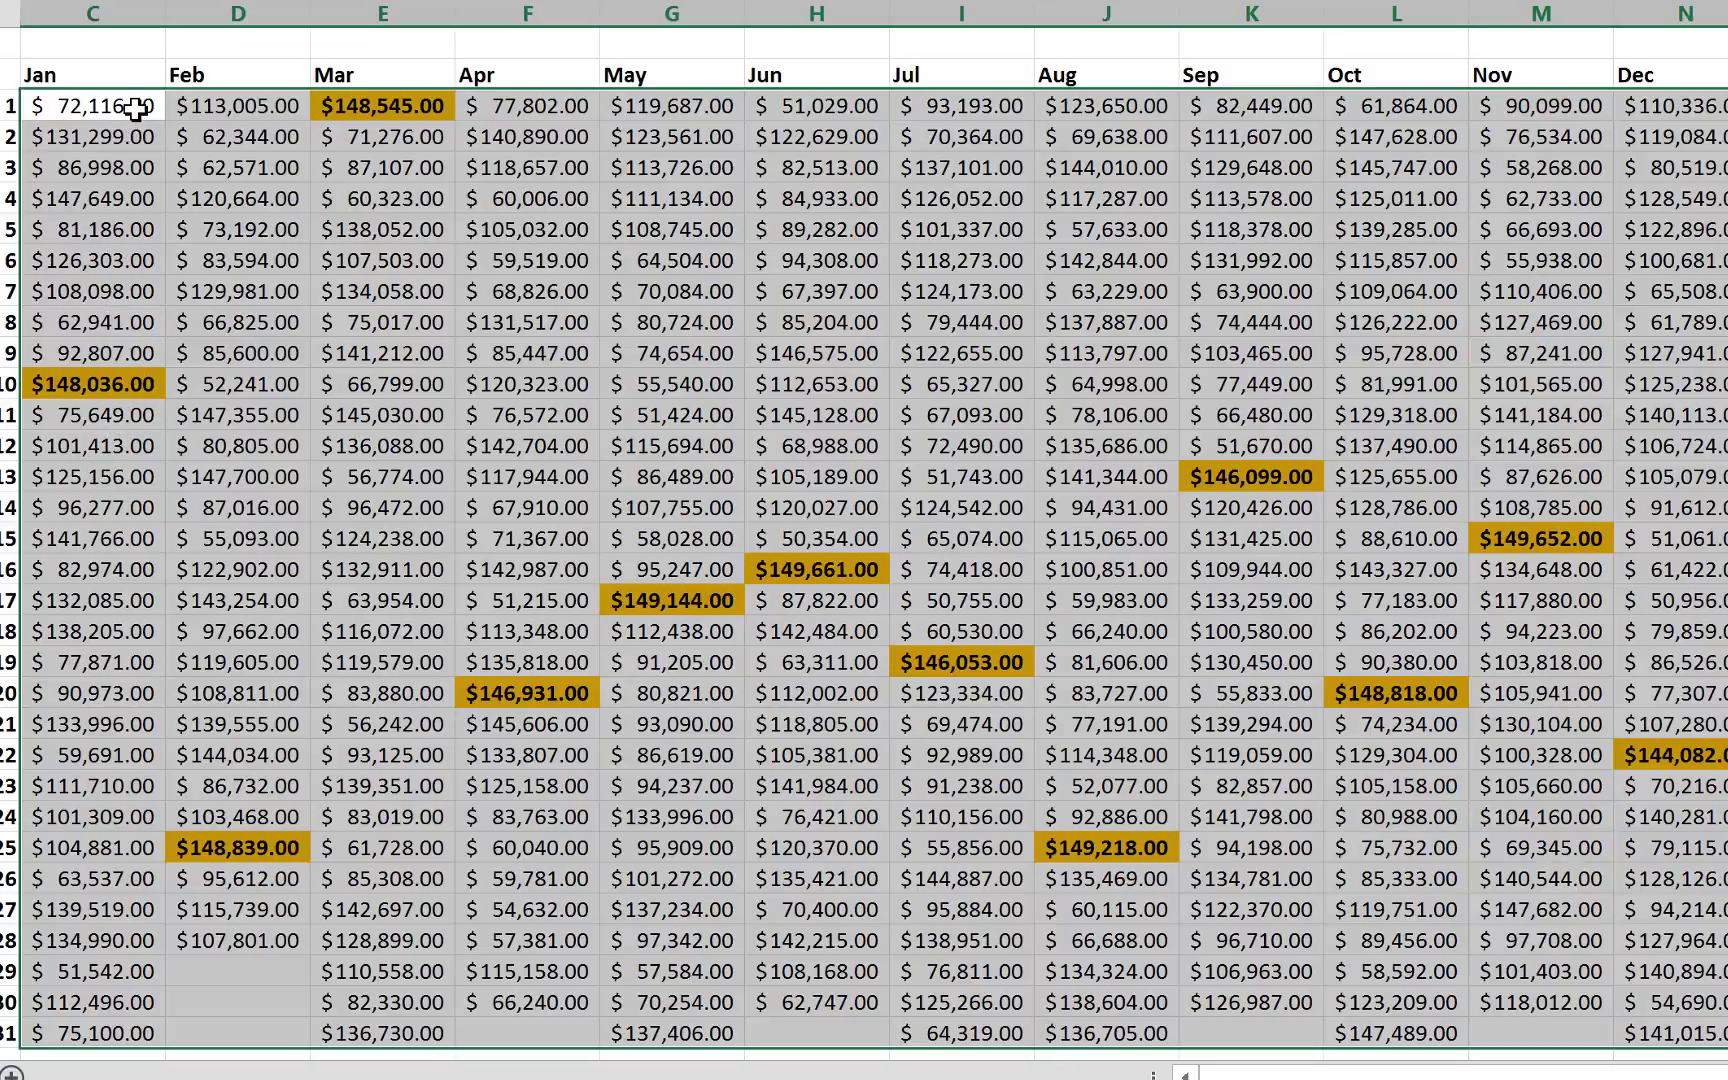
pyautogui.moveTo(136, 108); pyautogui.dragTo(71, 1035)
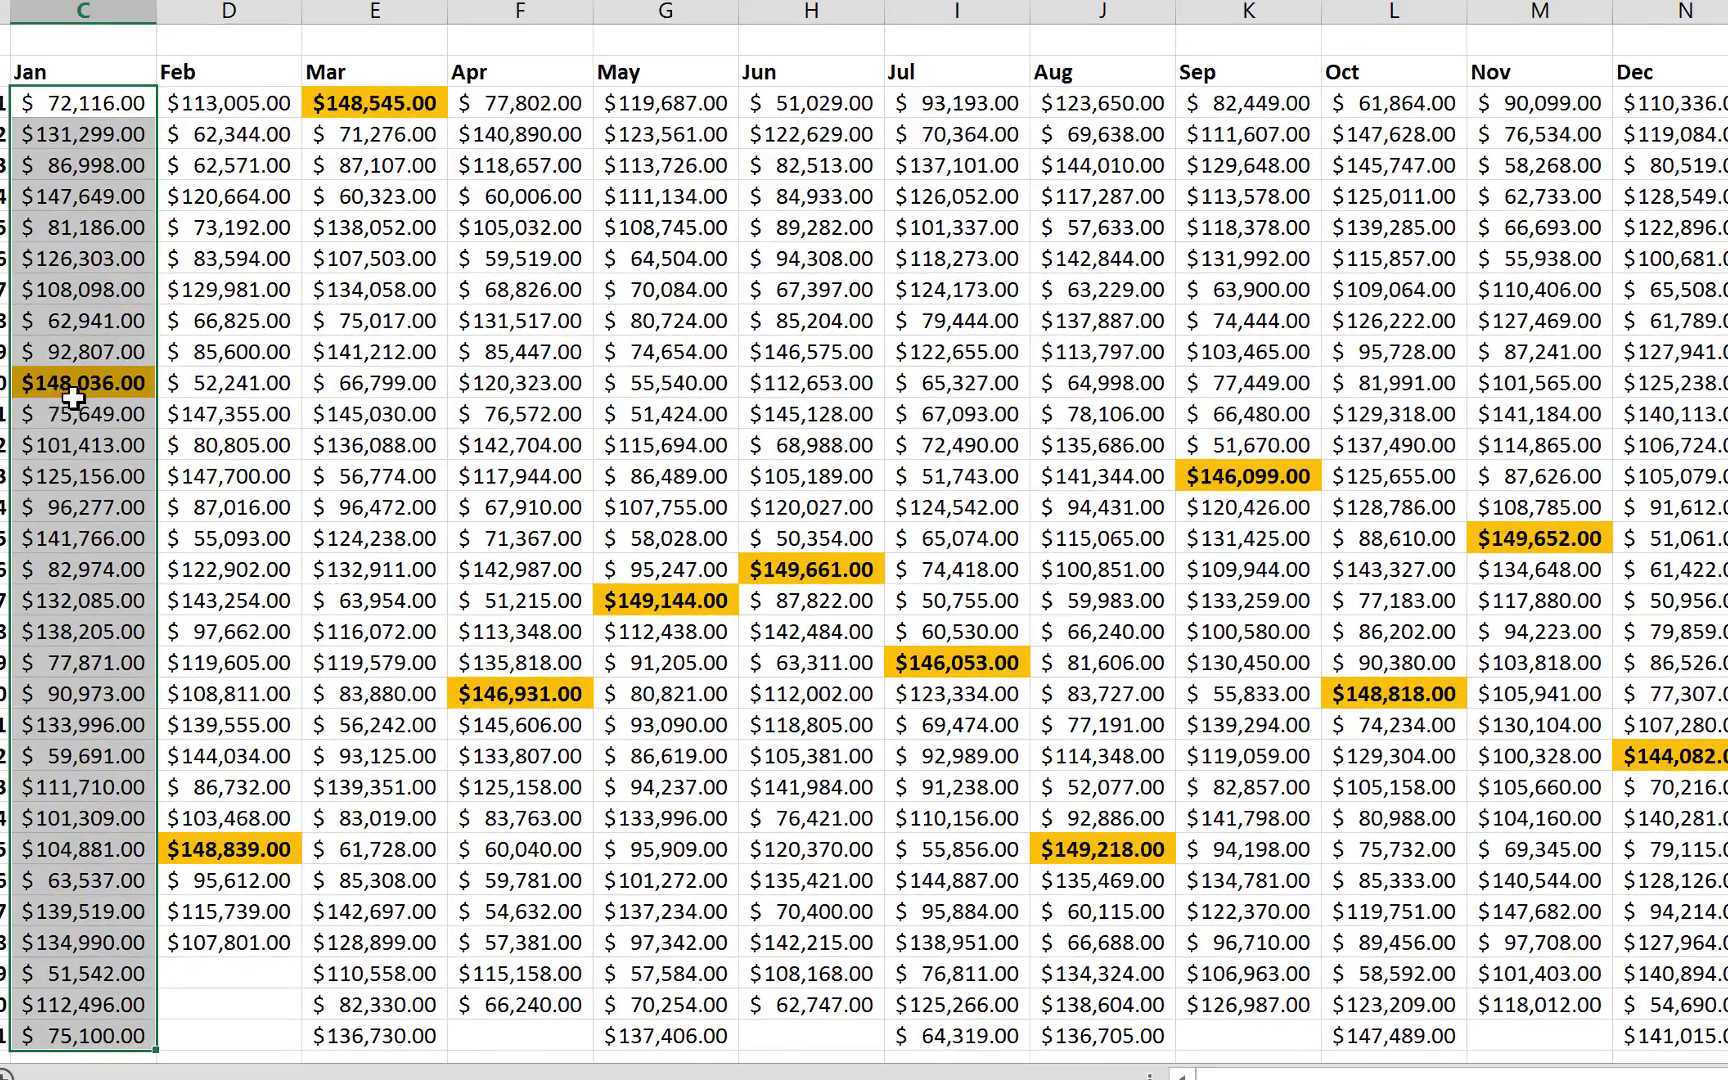
pyautogui.click(82, 351)
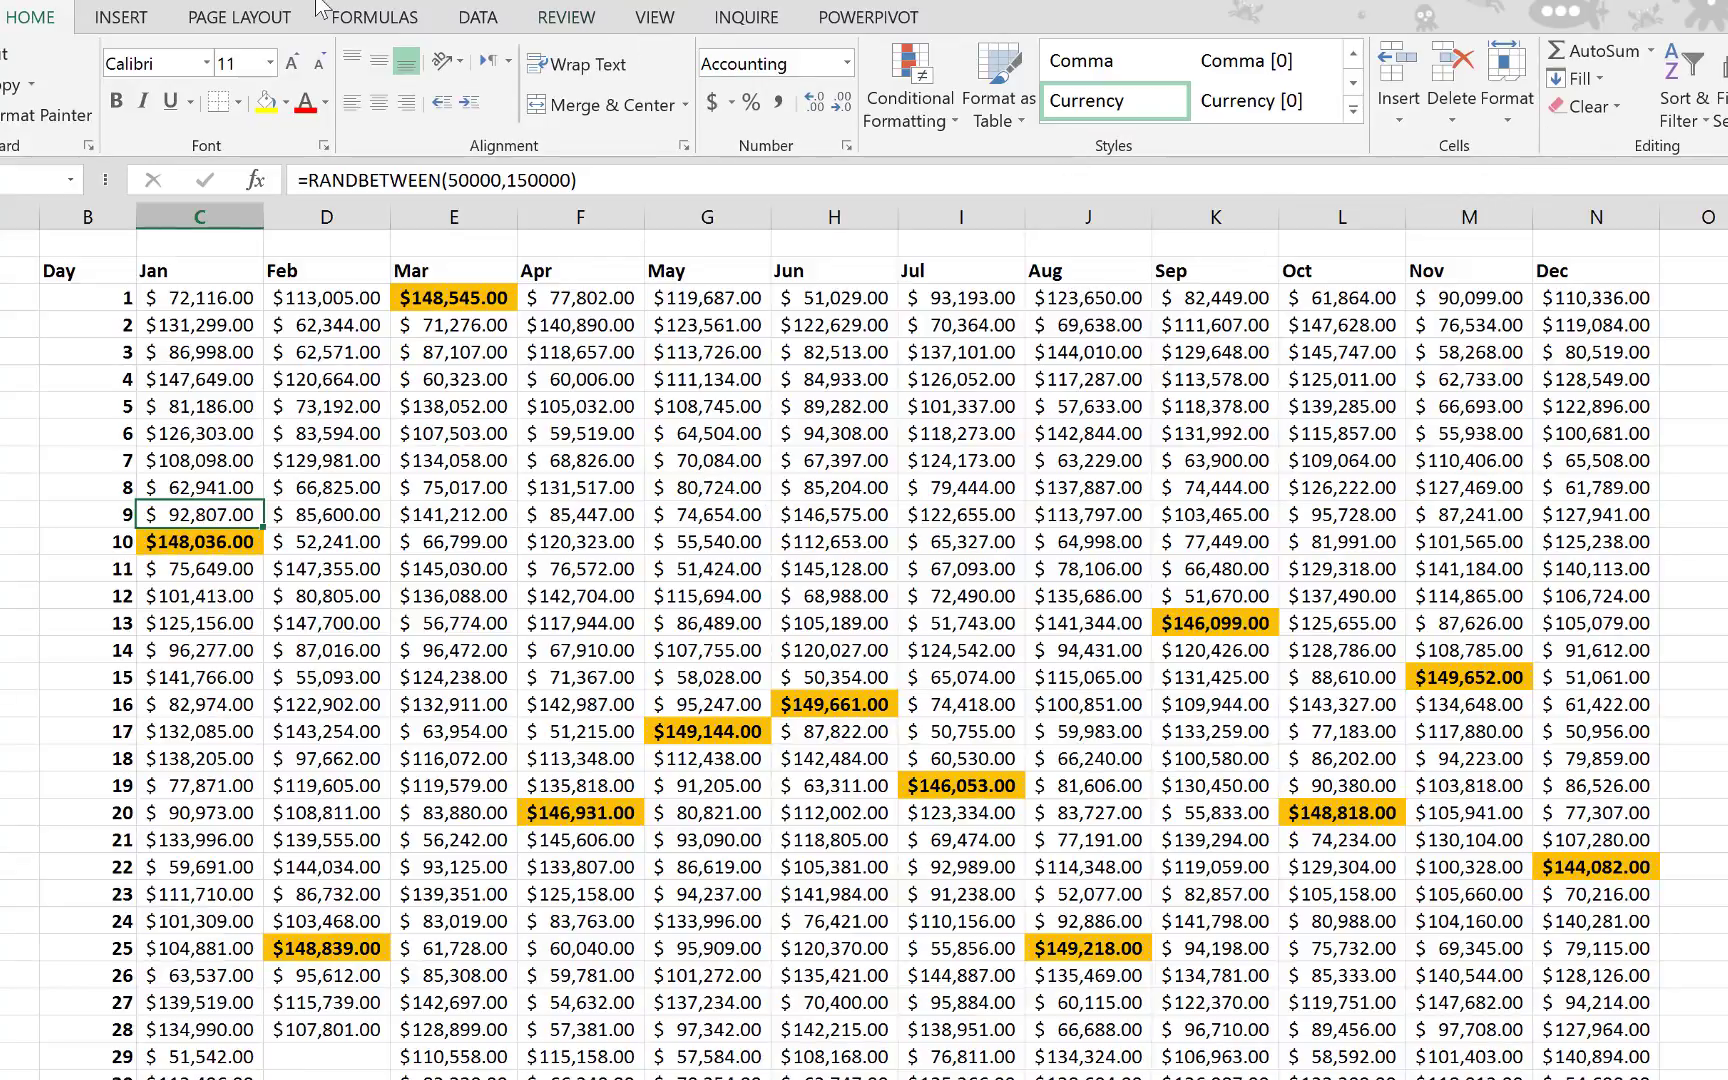
# Recalculate the sheet four times with Calculate Now to regenerate the random values
pyautogui.click(420, 24)
pyautogui.click(1457, 66)
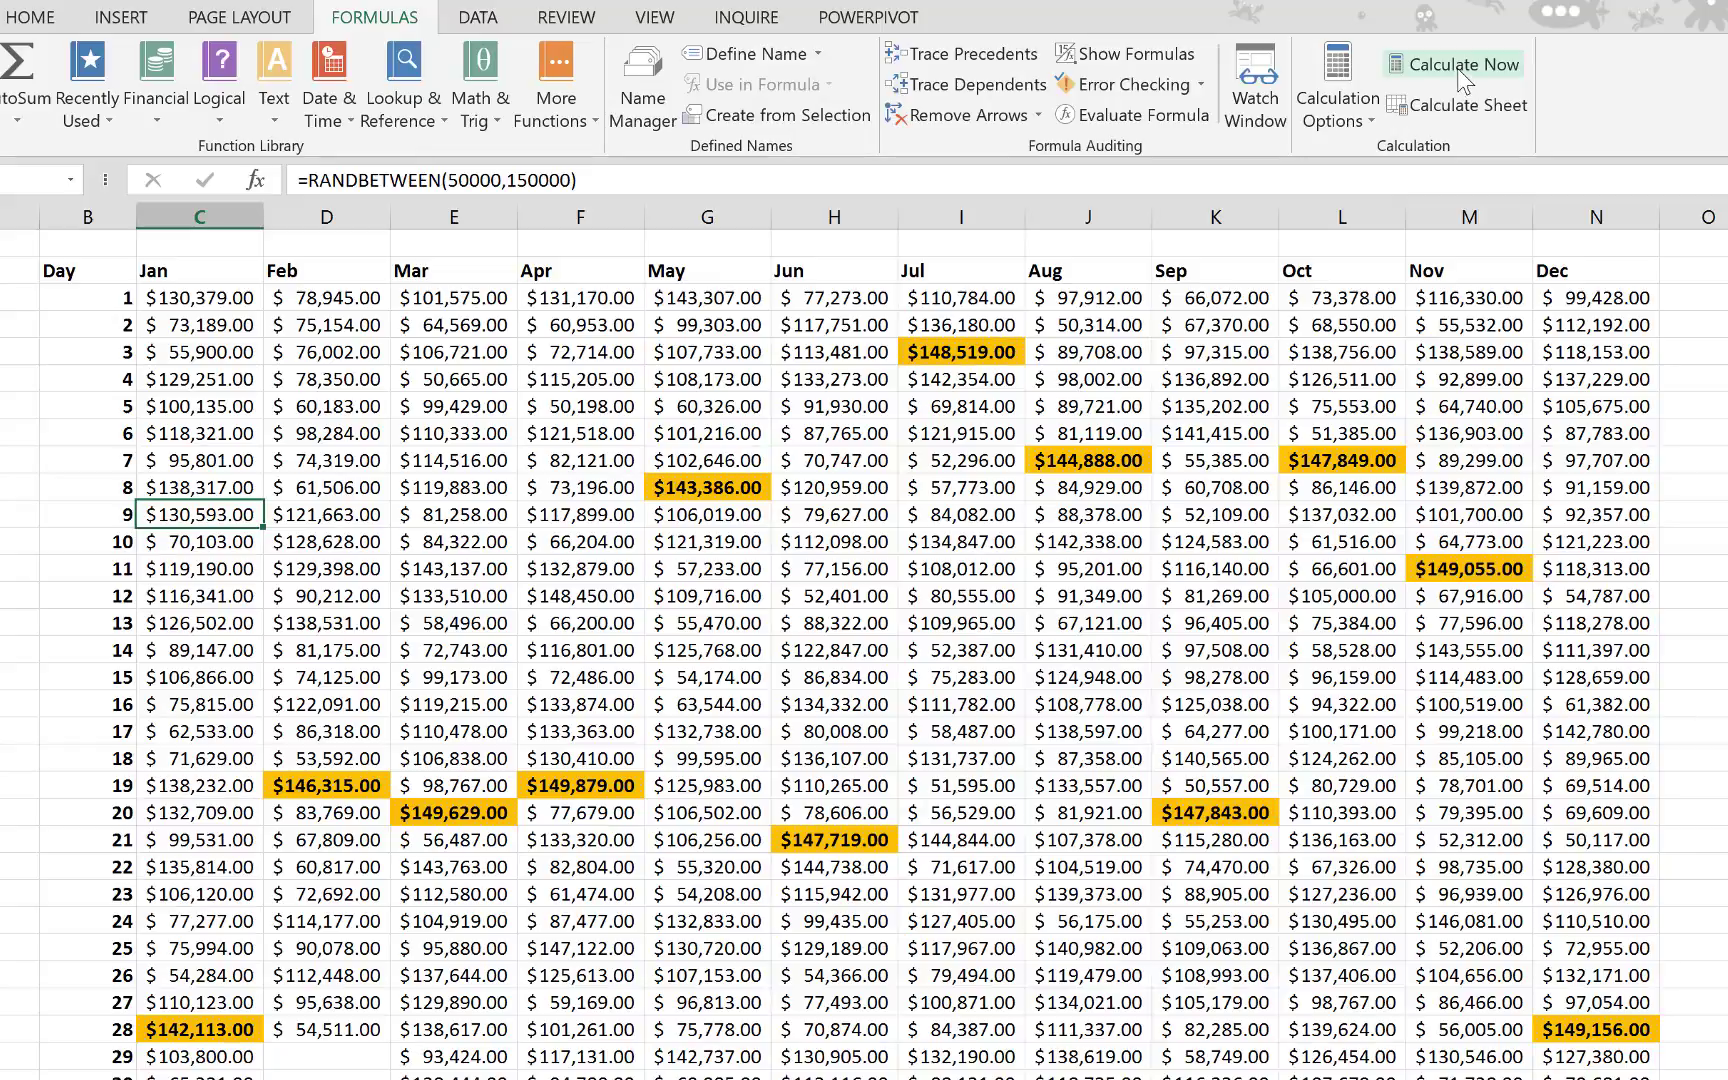
pyautogui.click(1457, 66)
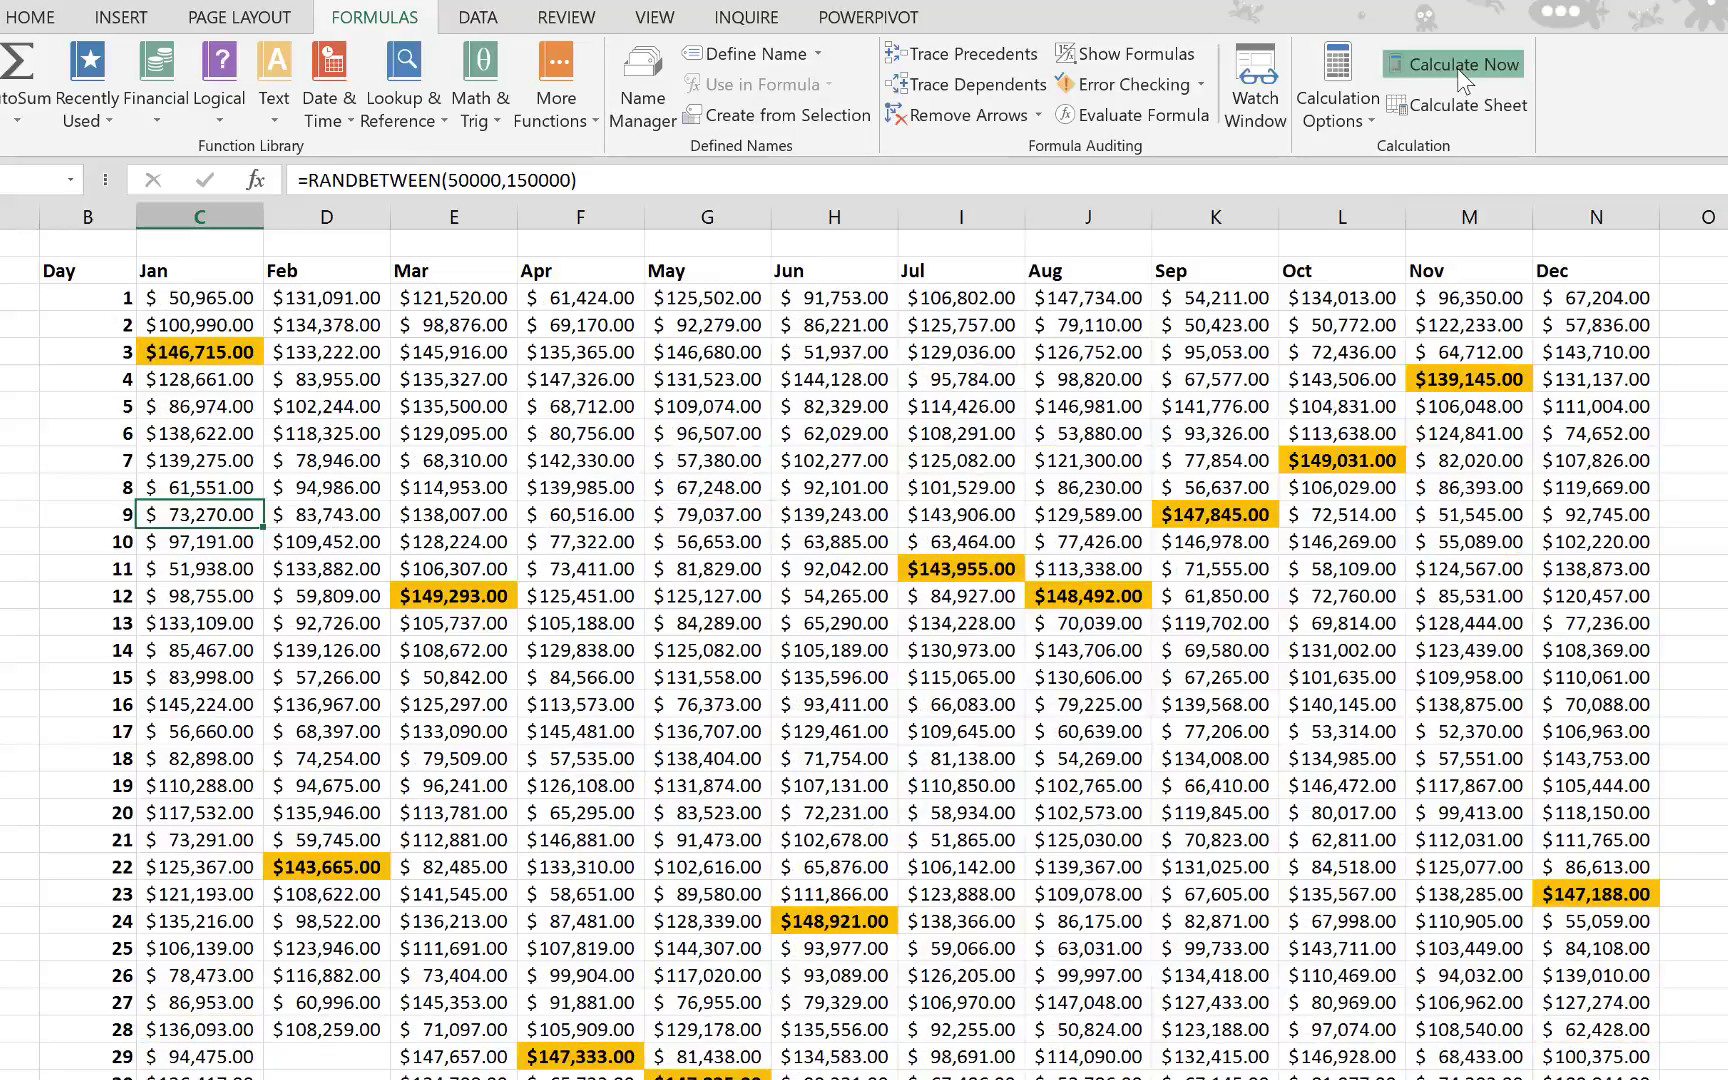
pyautogui.click(1457, 66)
pyautogui.click(1457, 66)
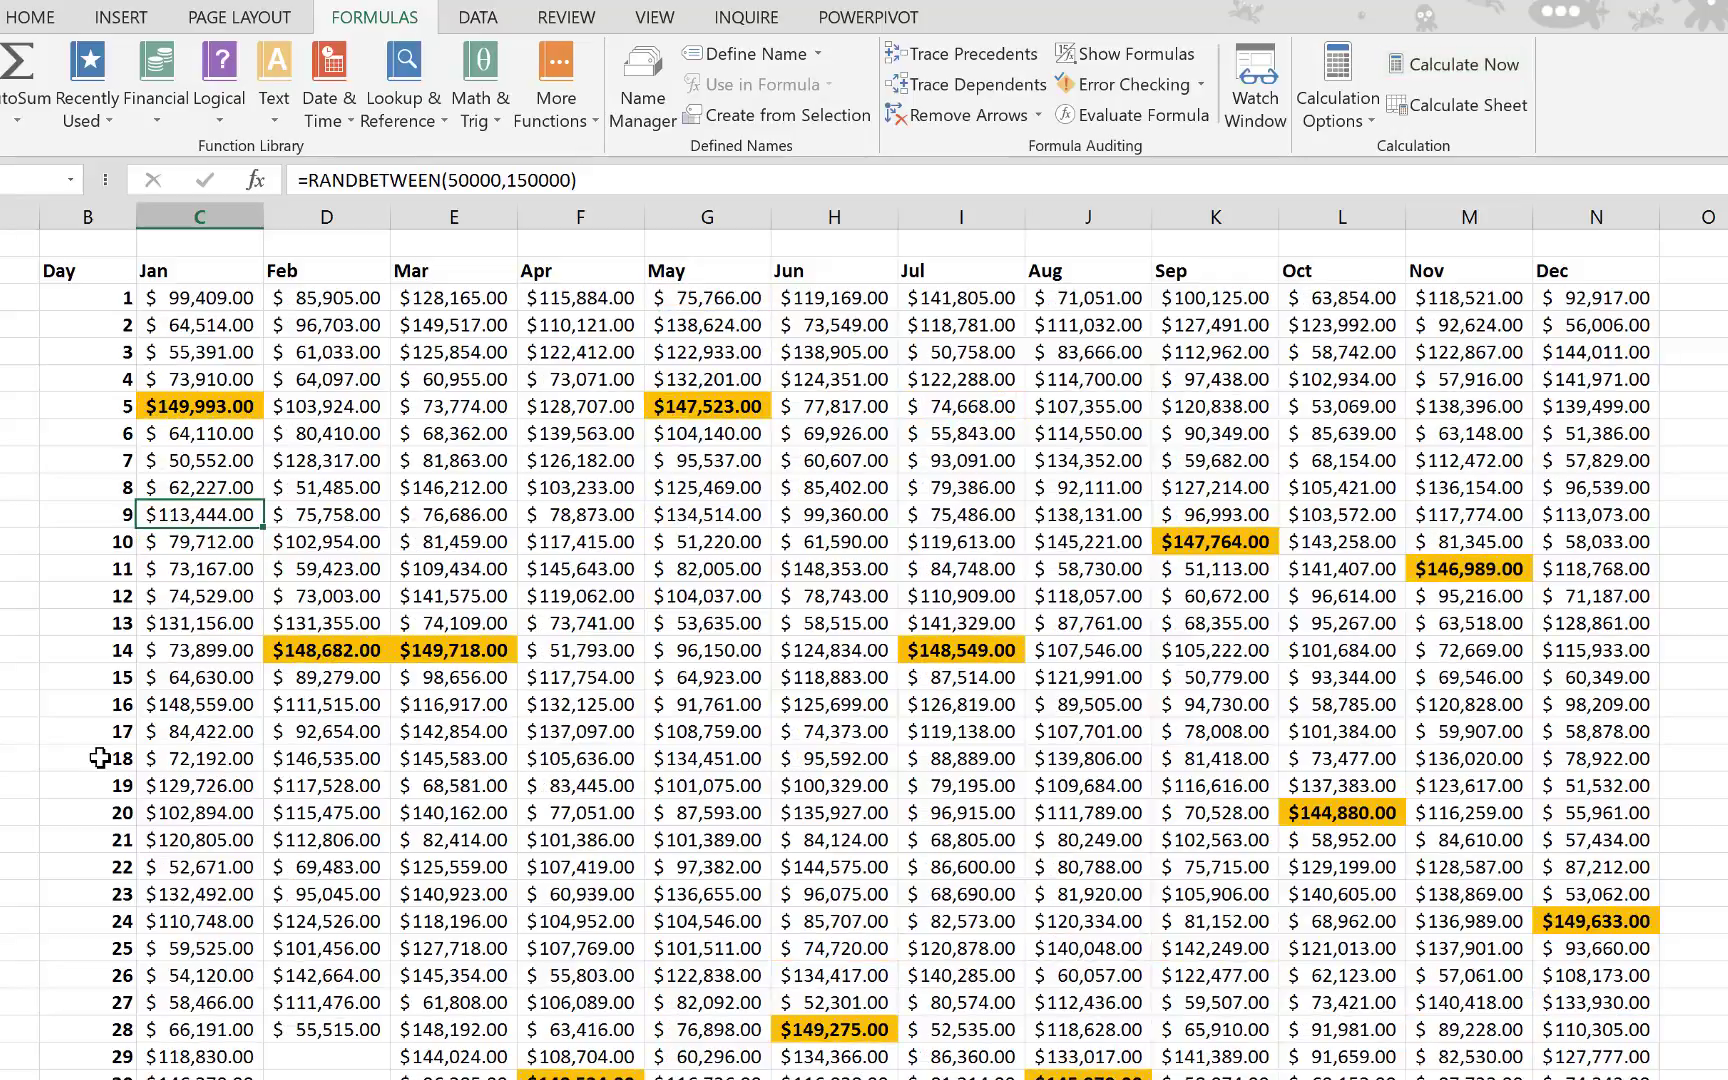
# Open the =C3=MAX(C$3:C$33) highlight rule for editing via Manage Rules
pyautogui.click(40, 20)
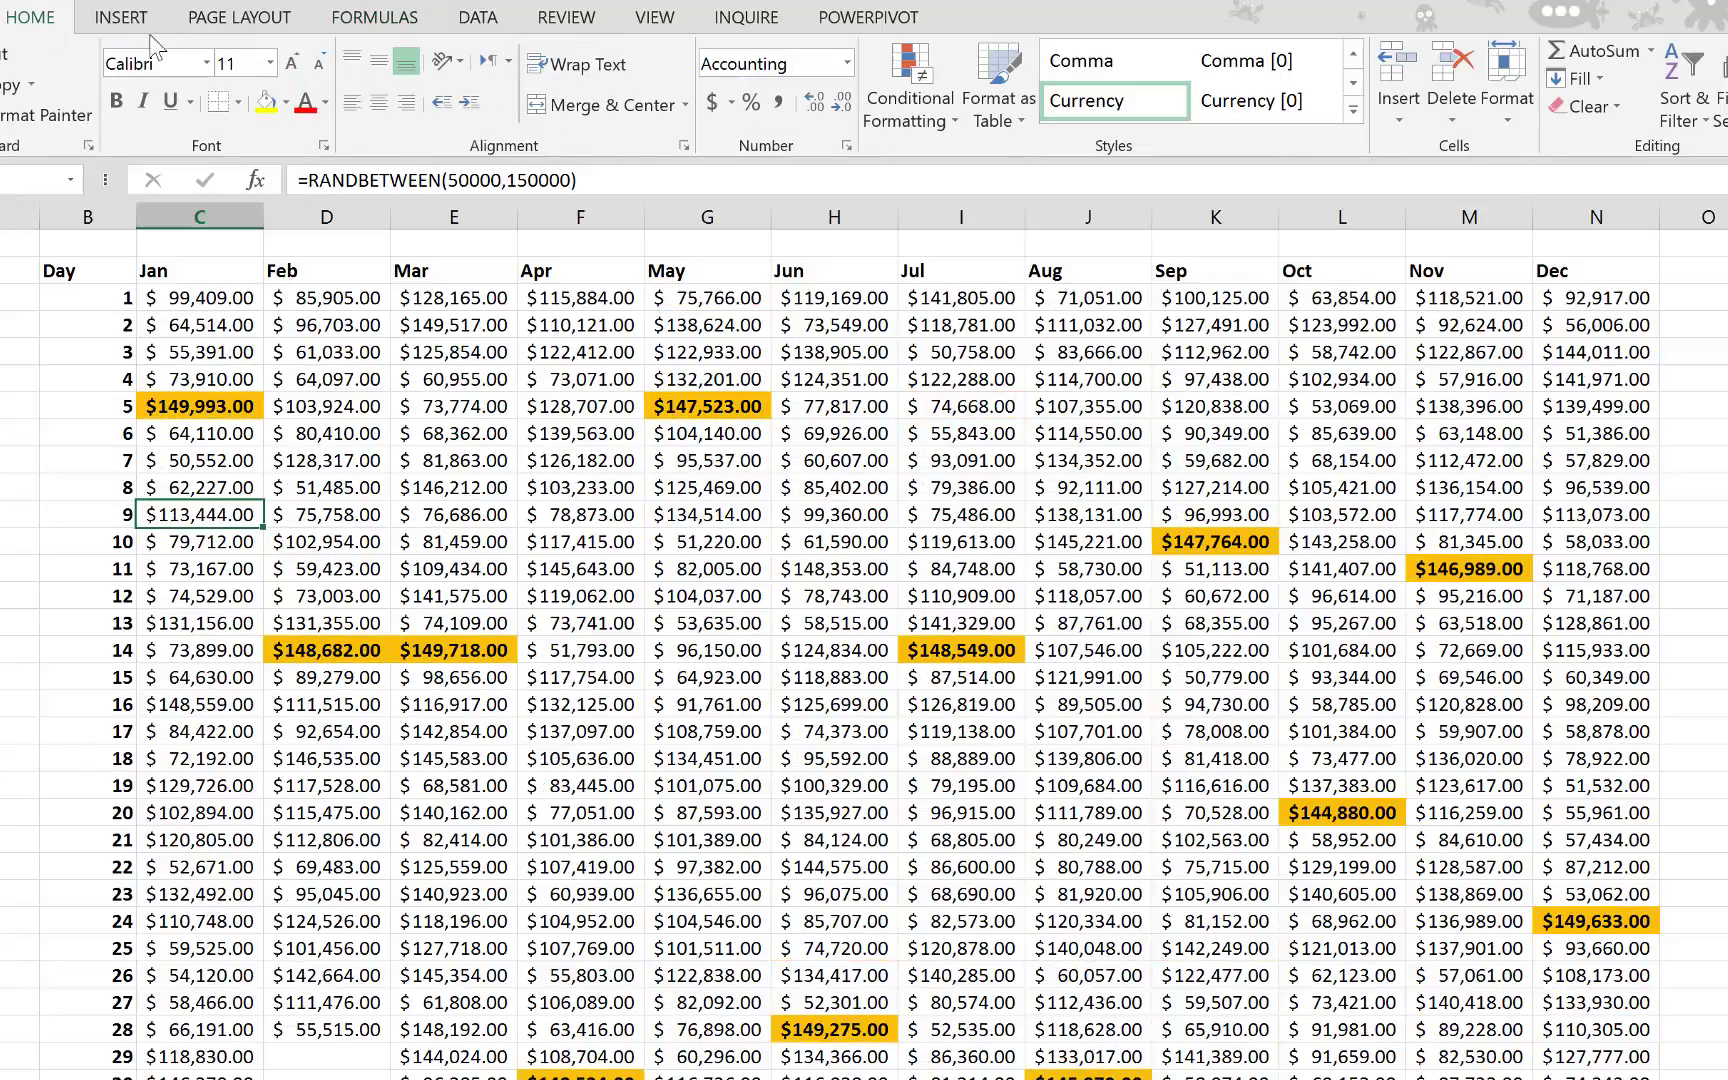
pyautogui.click(888, 120)
pyautogui.click(950, 510)
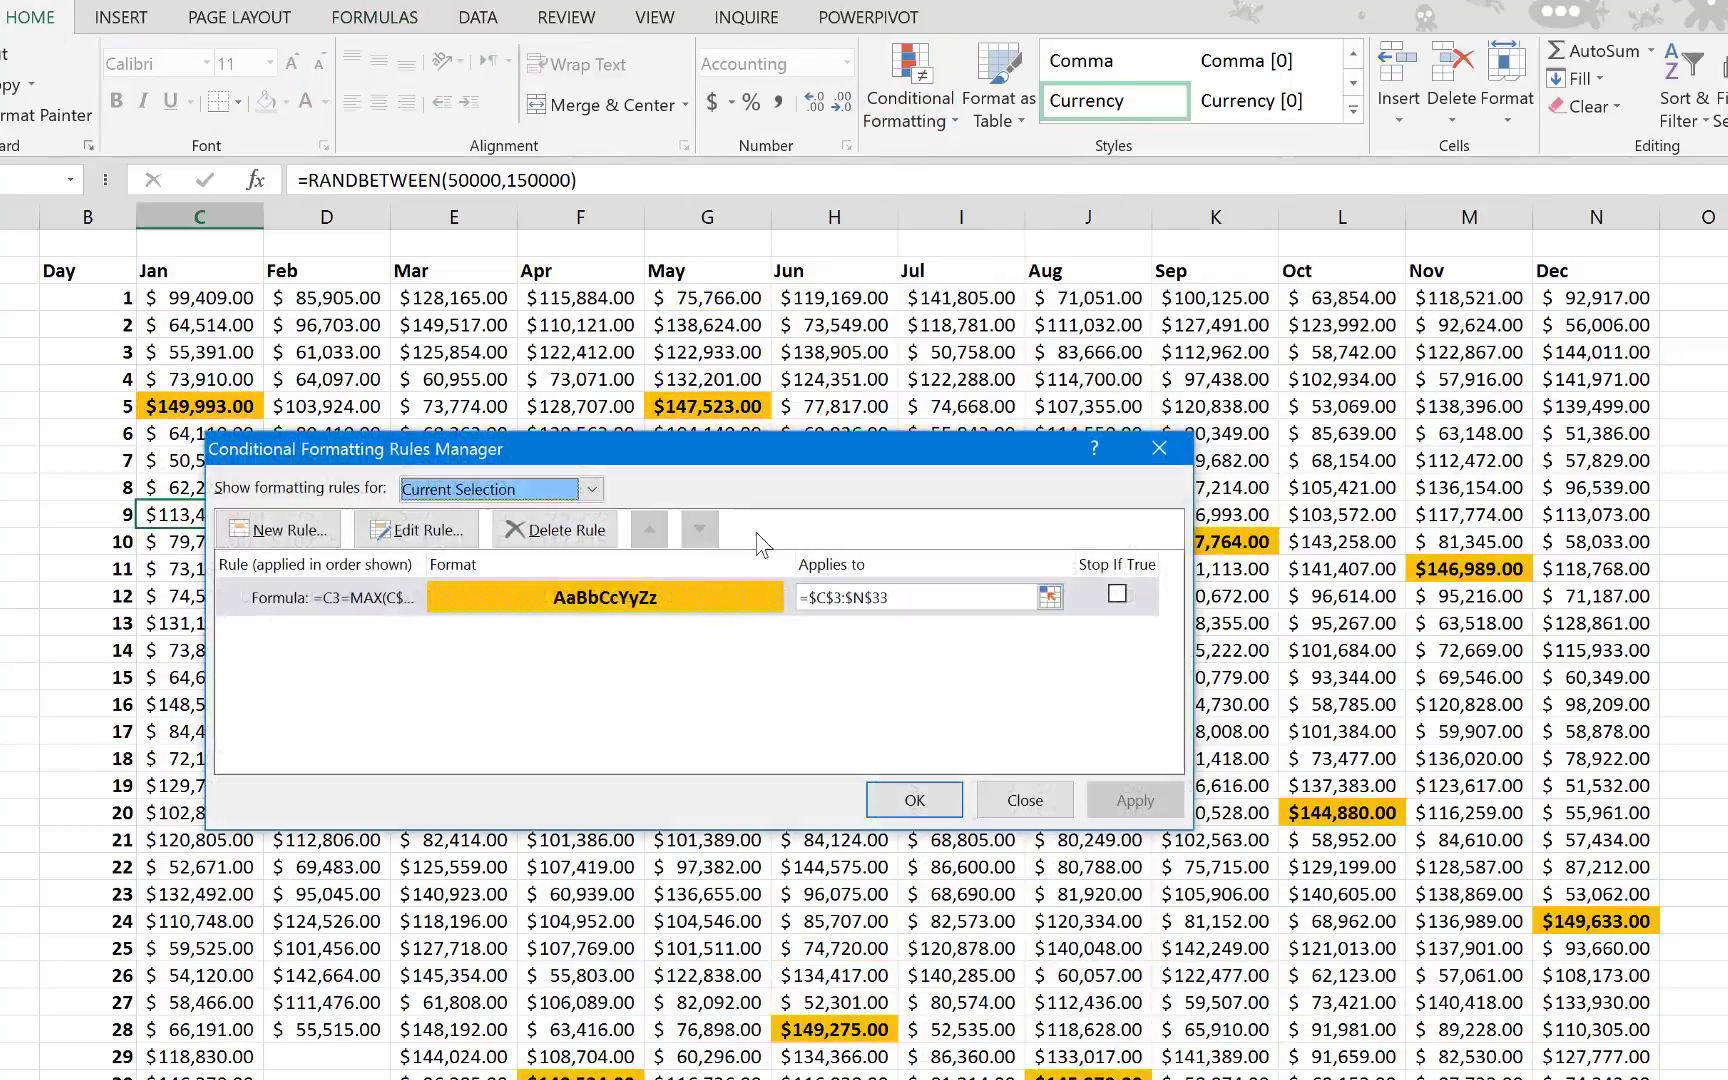
pyautogui.click(411, 532)
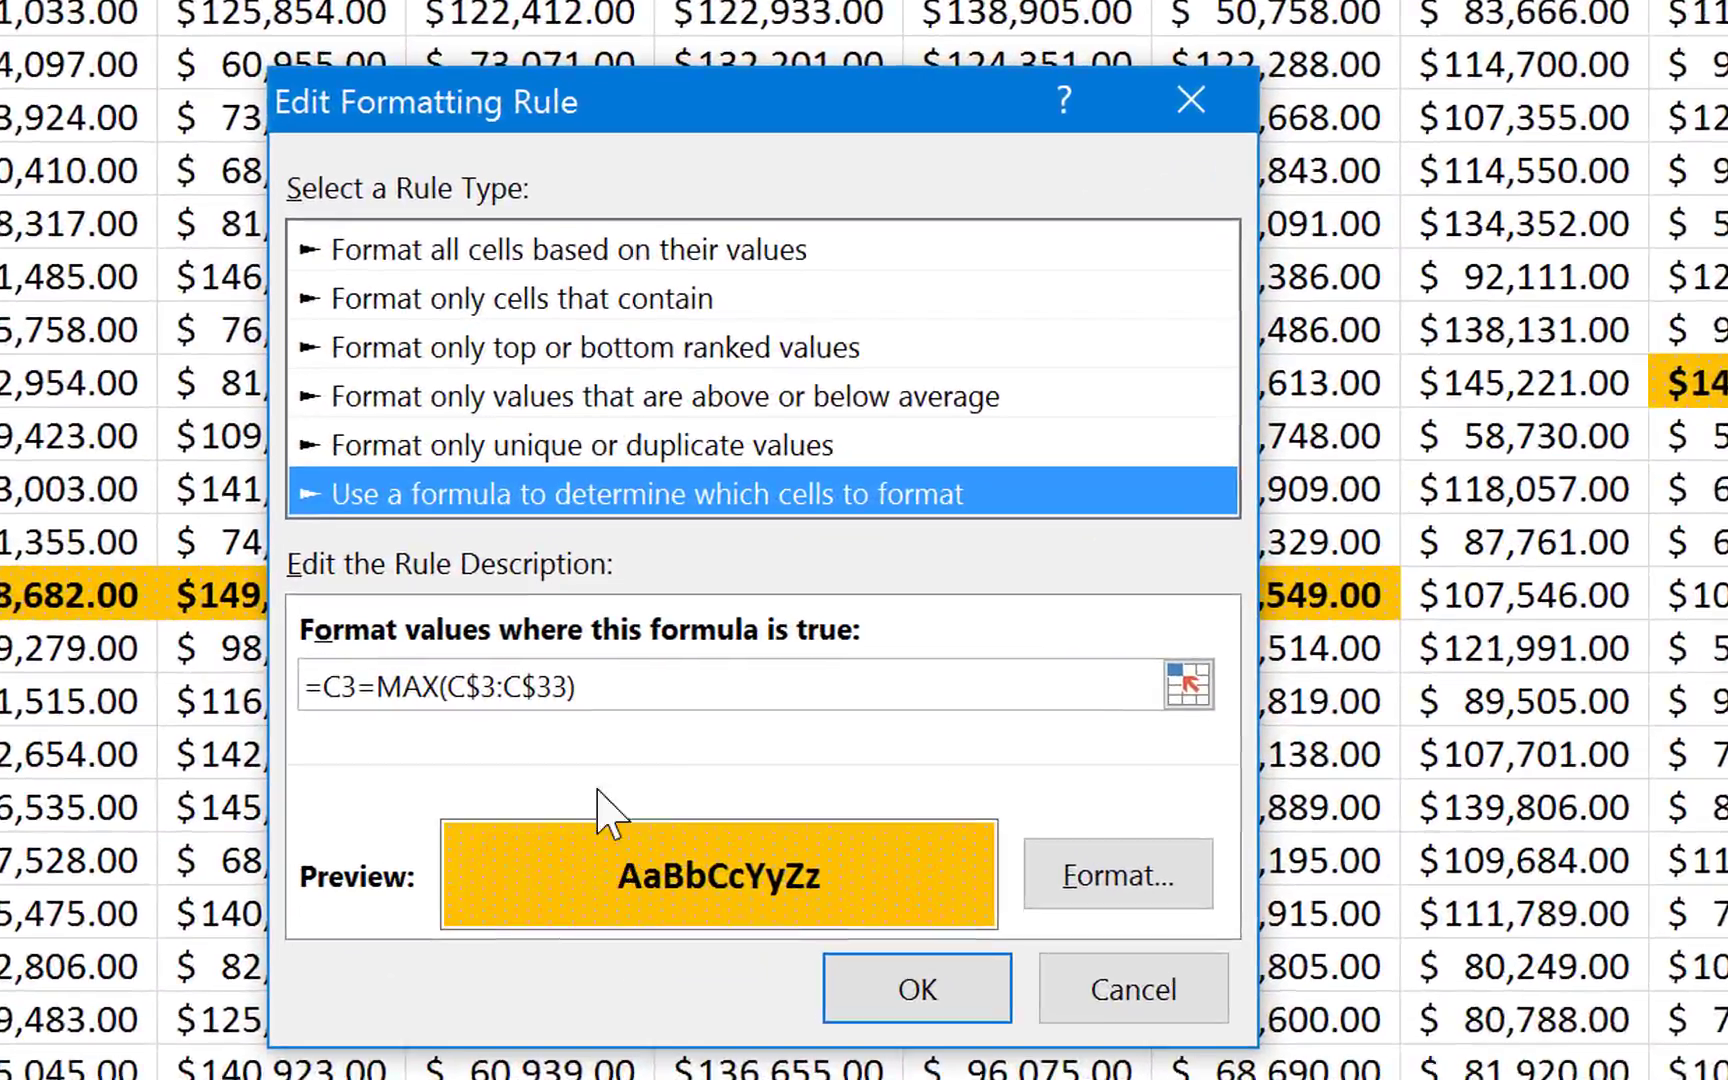